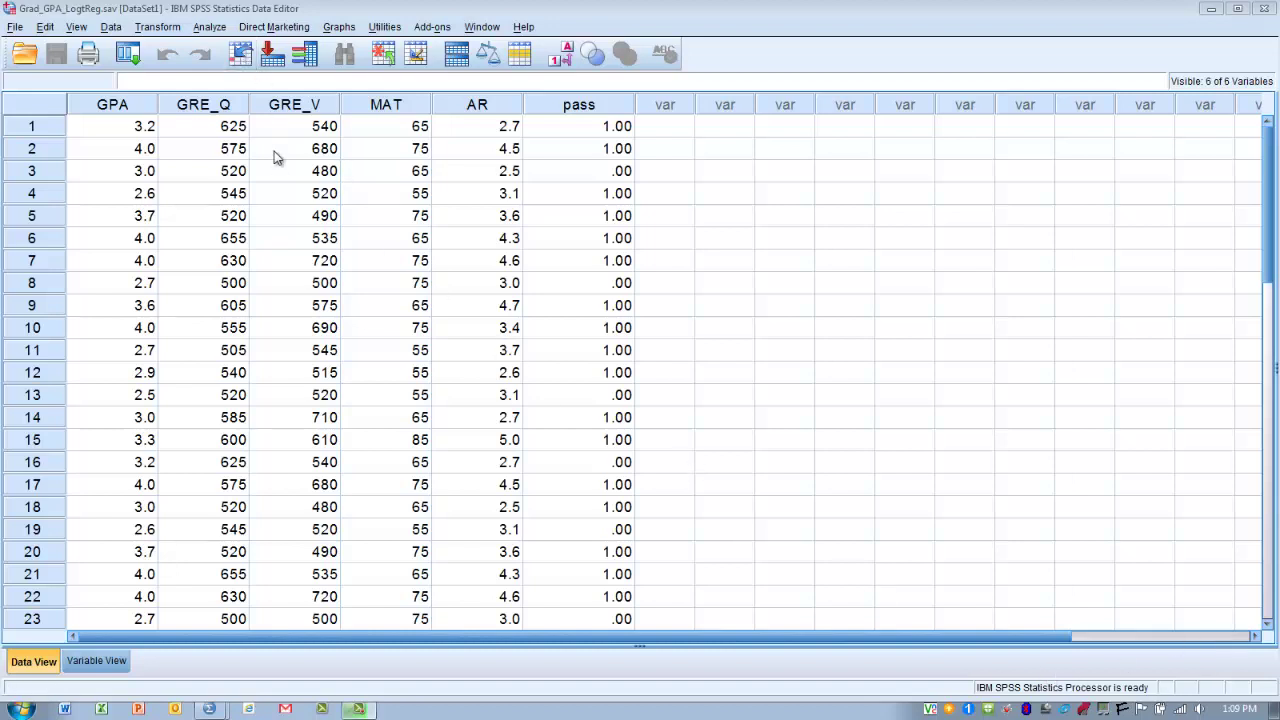
- Start a discriminant analysis with pass as the grouping variable
{"action": "left_click", "coordinate": [210, 27]}
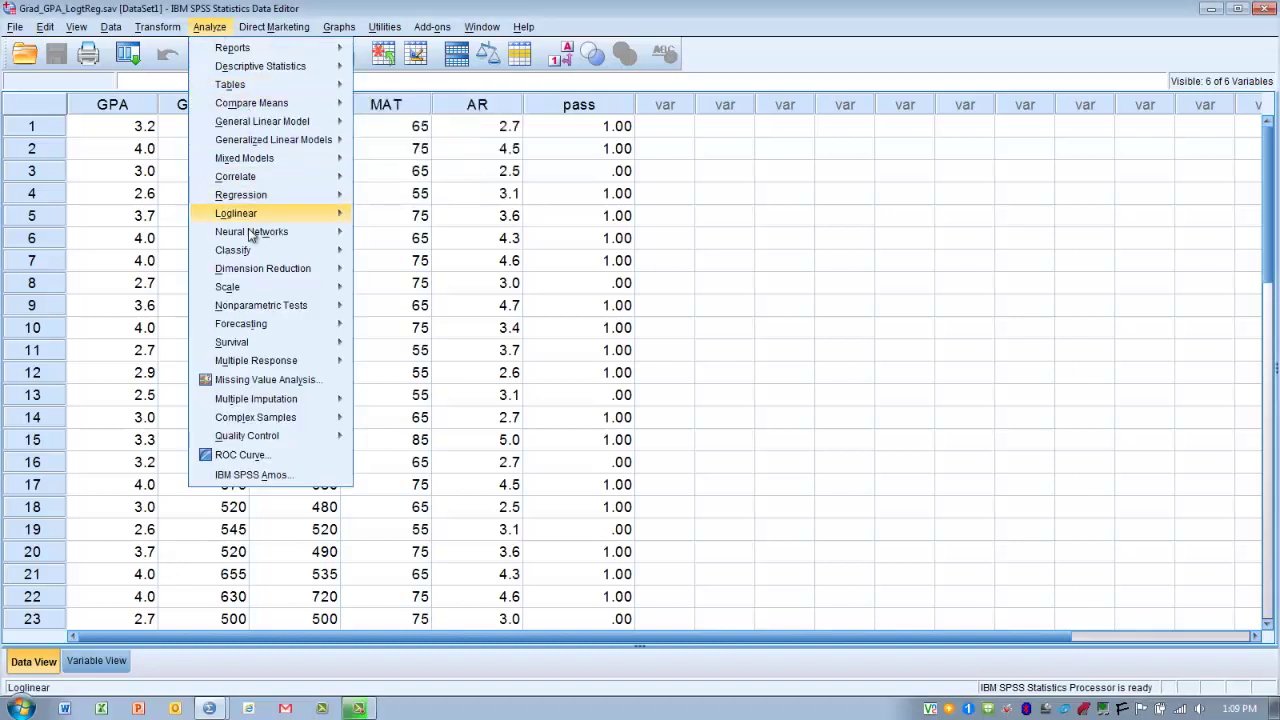
{"action": "mouse_move", "coordinate": [249, 251]}
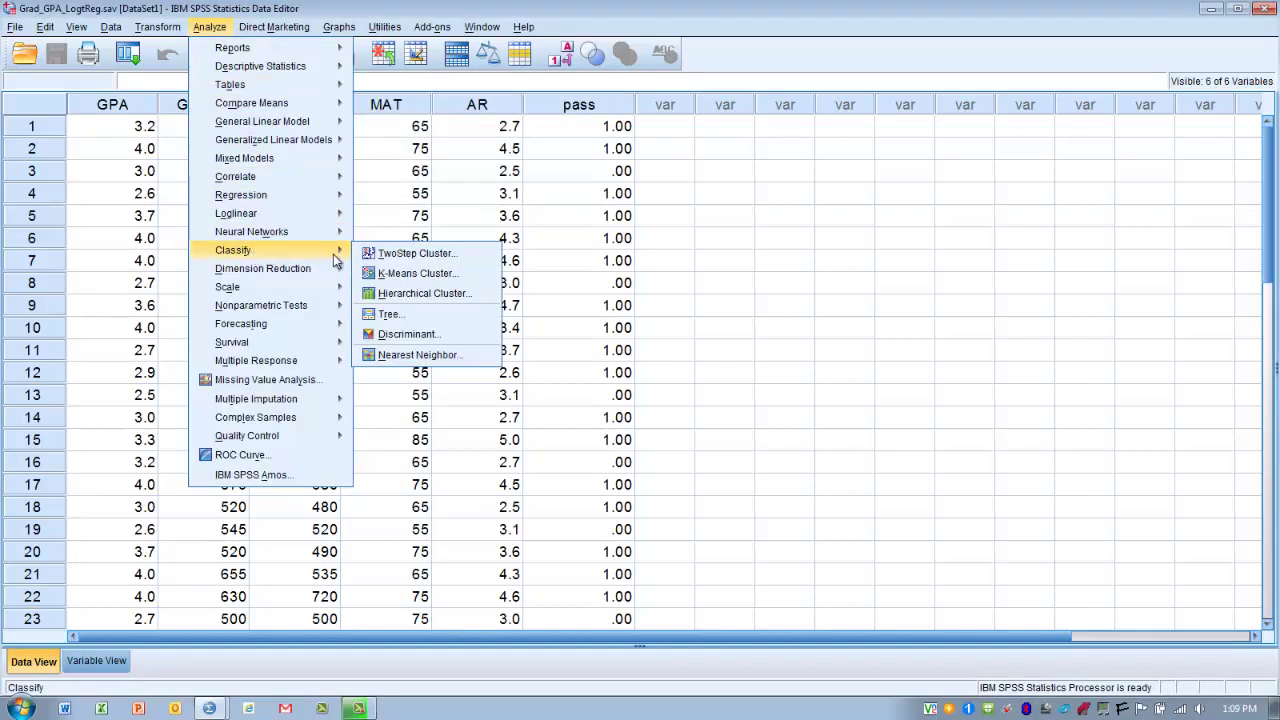
{"action": "left_click", "coordinate": [405, 336]}
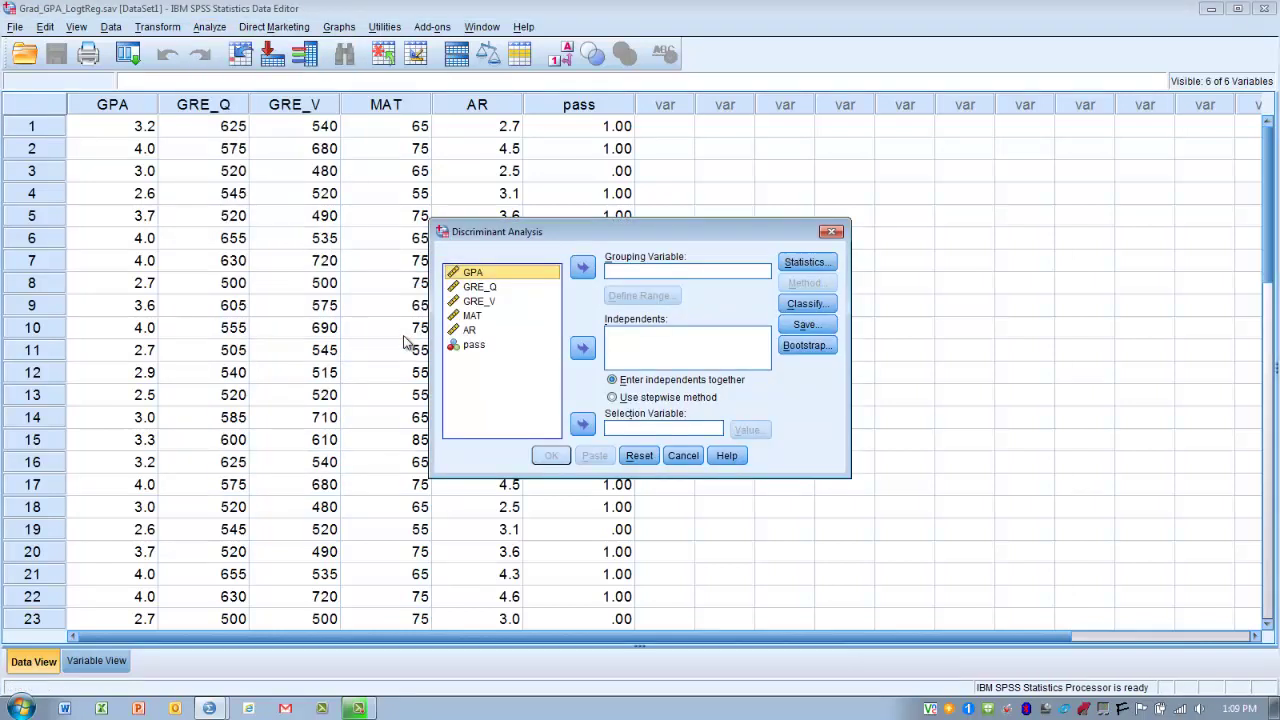
{"action": "left_click", "coordinate": [474, 345]}
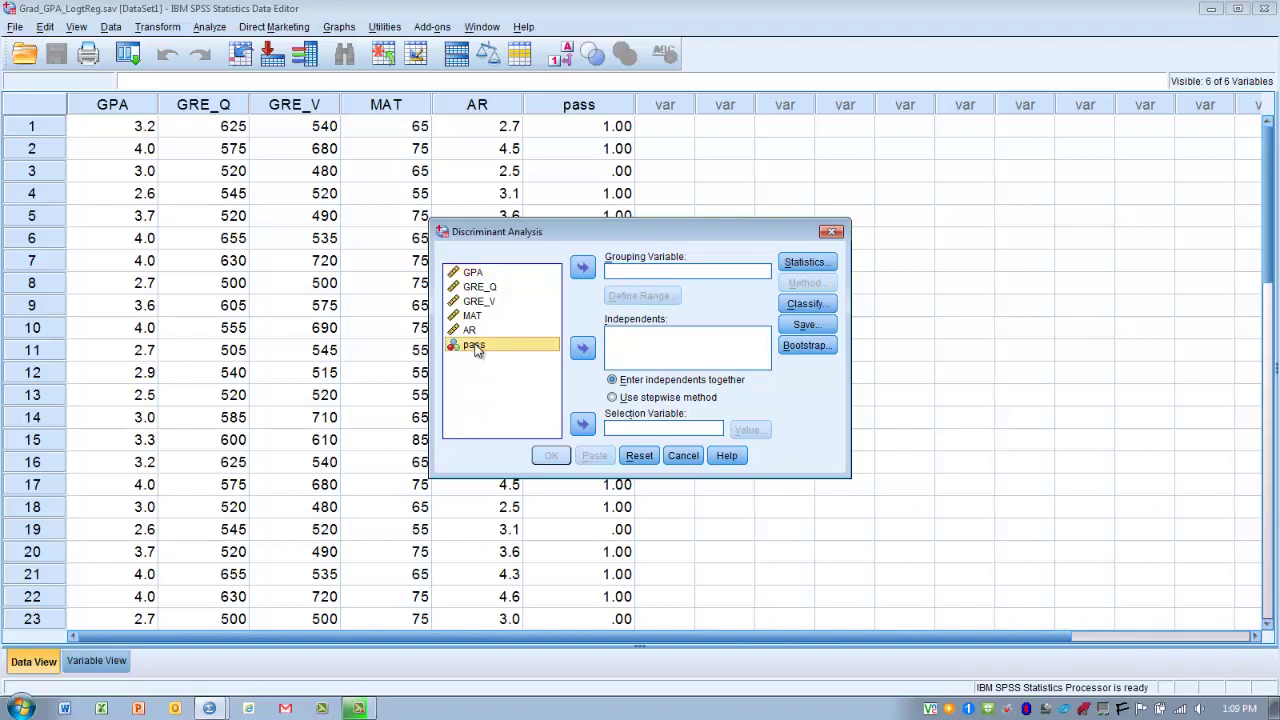
{"action": "left_click", "coordinate": [582, 269]}
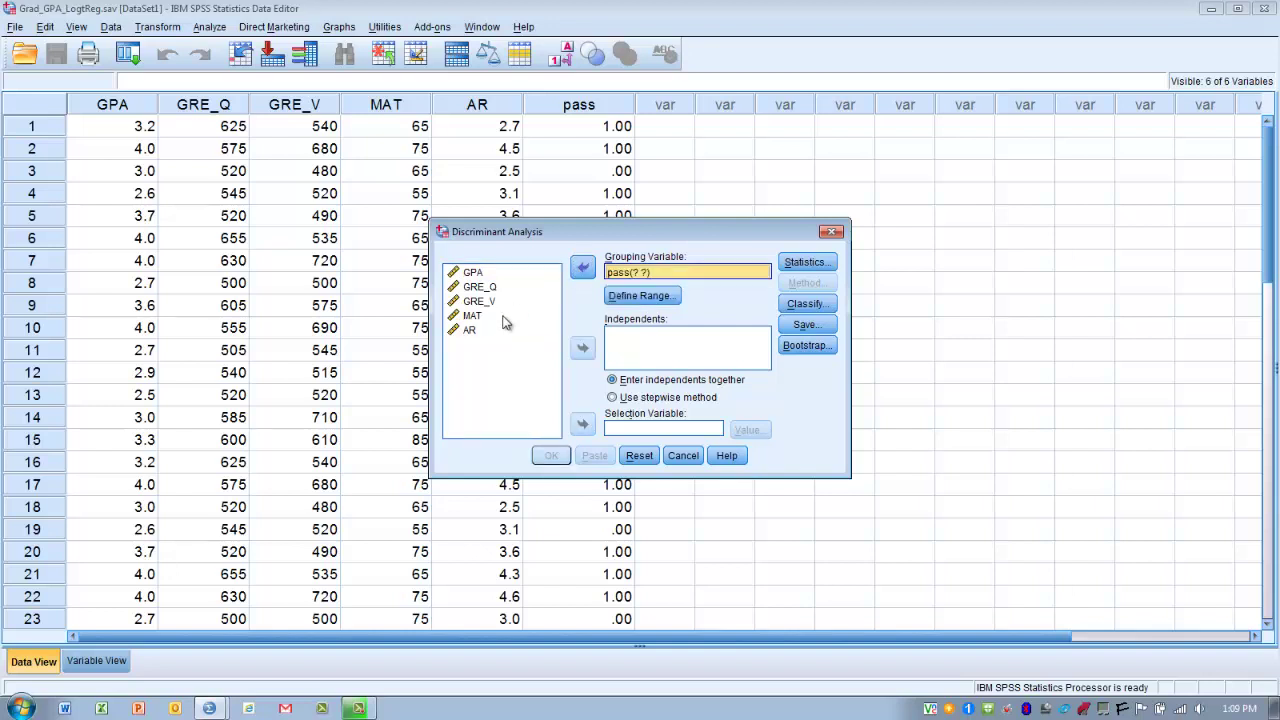
- Add GPA, GRE_Q, GRE_V, MAT and AR as the independent variables of the discriminant analysis
{"action": "left_click", "coordinate": [476, 278]}
{"action": "left_click", "coordinate": [473, 272]}
{"action": "left_click", "coordinate": [585, 348]}
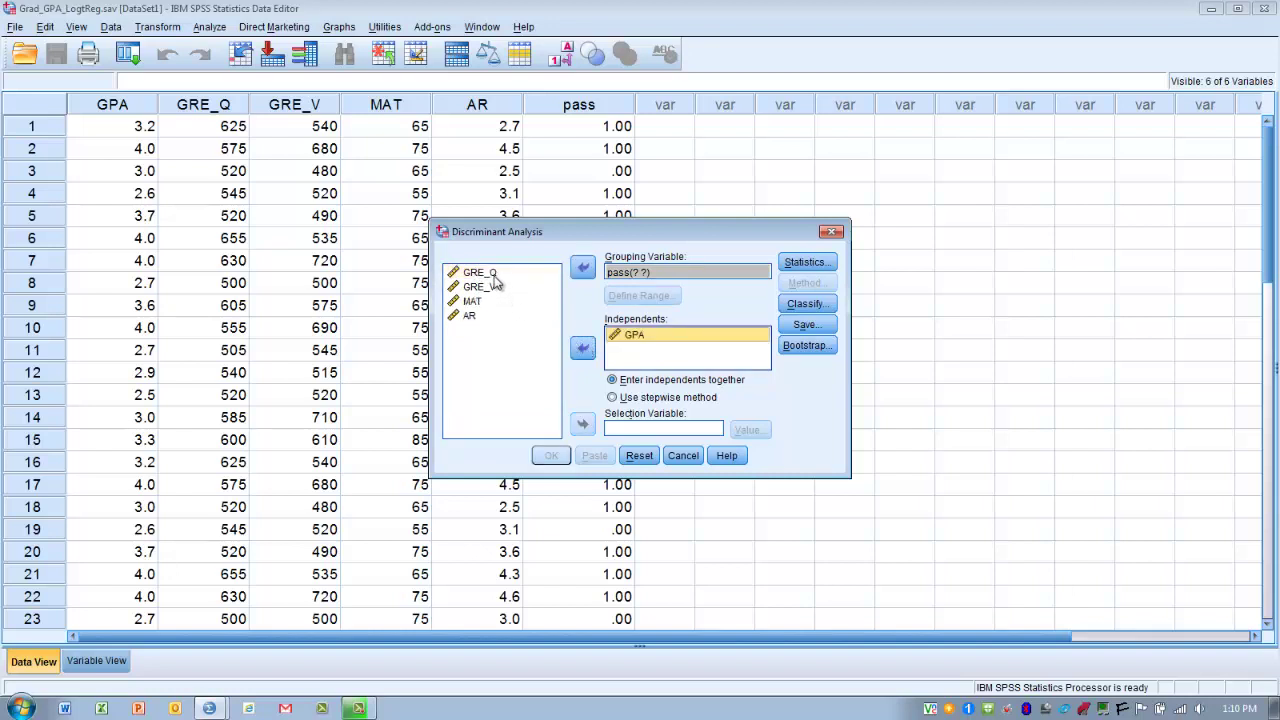
{"action": "left_click", "coordinate": [578, 348]}
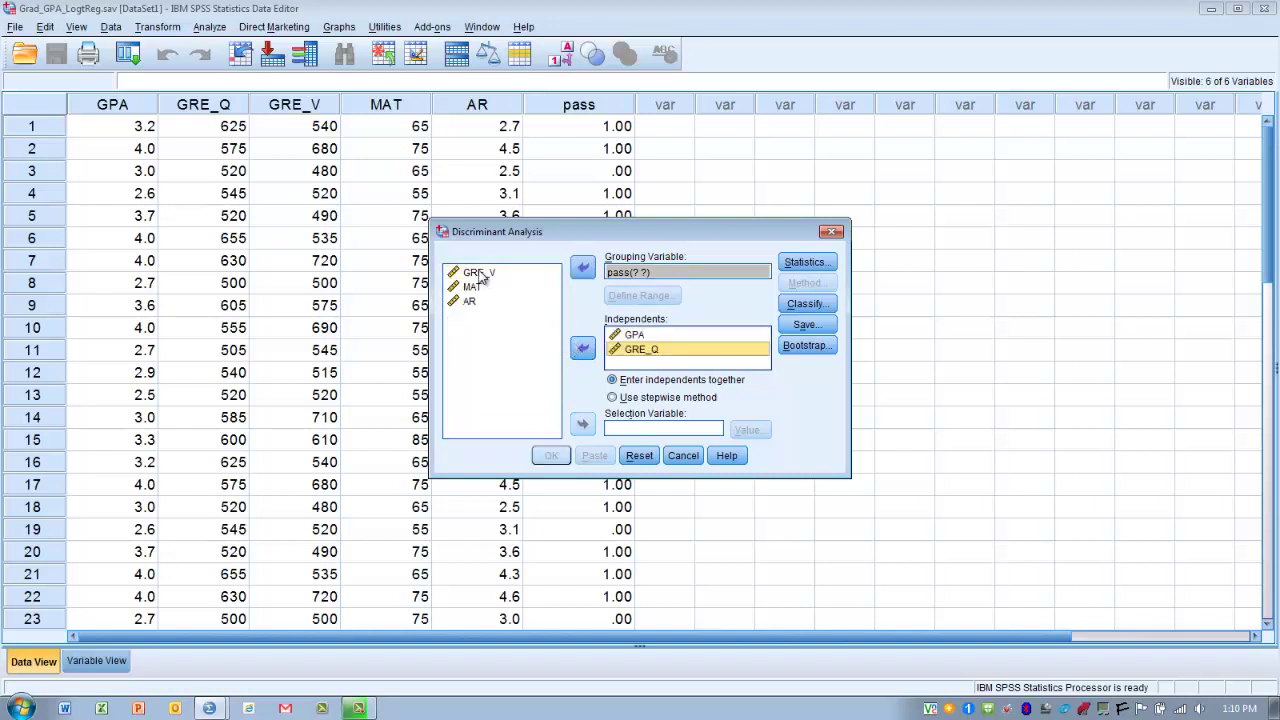
{"action": "left_click", "coordinate": [482, 274]}
{"action": "left_click", "coordinate": [578, 348]}
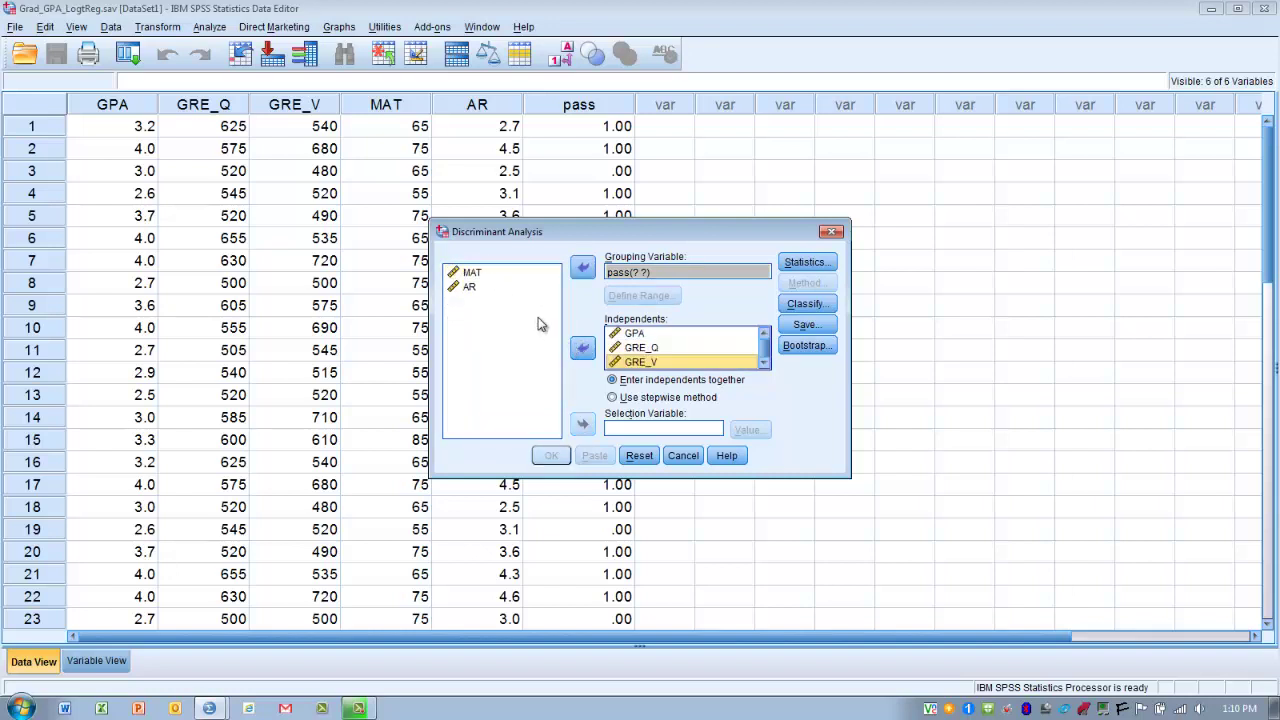
{"action": "left_click", "coordinate": [480, 274]}
{"action": "left_click", "coordinate": [580, 348]}
{"action": "left_click", "coordinate": [466, 273]}
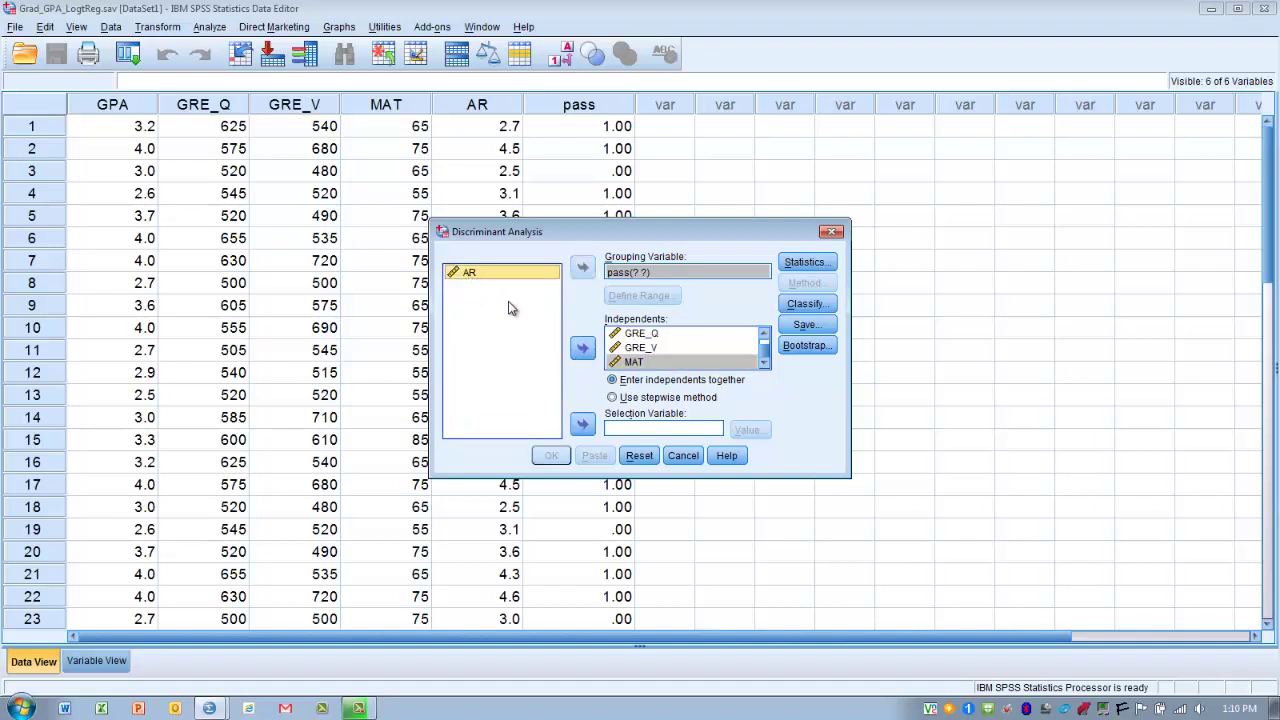
{"action": "left_click", "coordinate": [580, 350]}
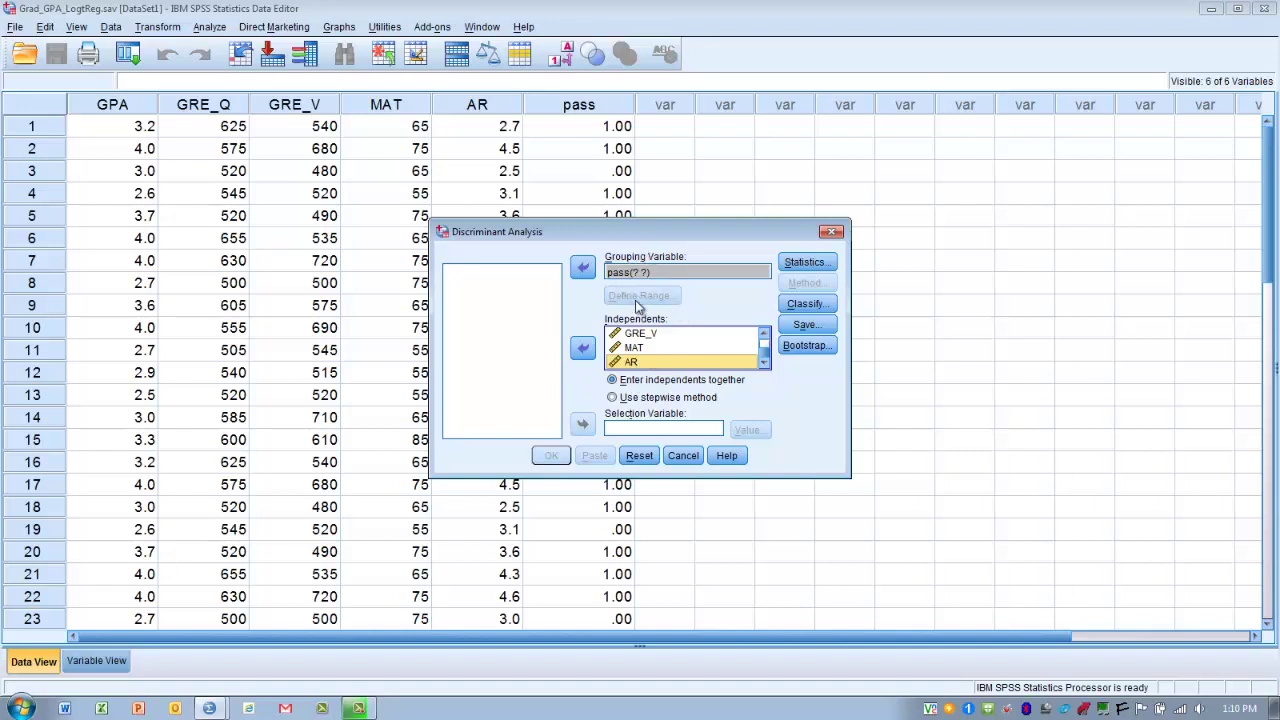
- Define the range of the grouping variable pass with minimum 0 and maximum 1
{"action": "left_click", "coordinate": [657, 269]}
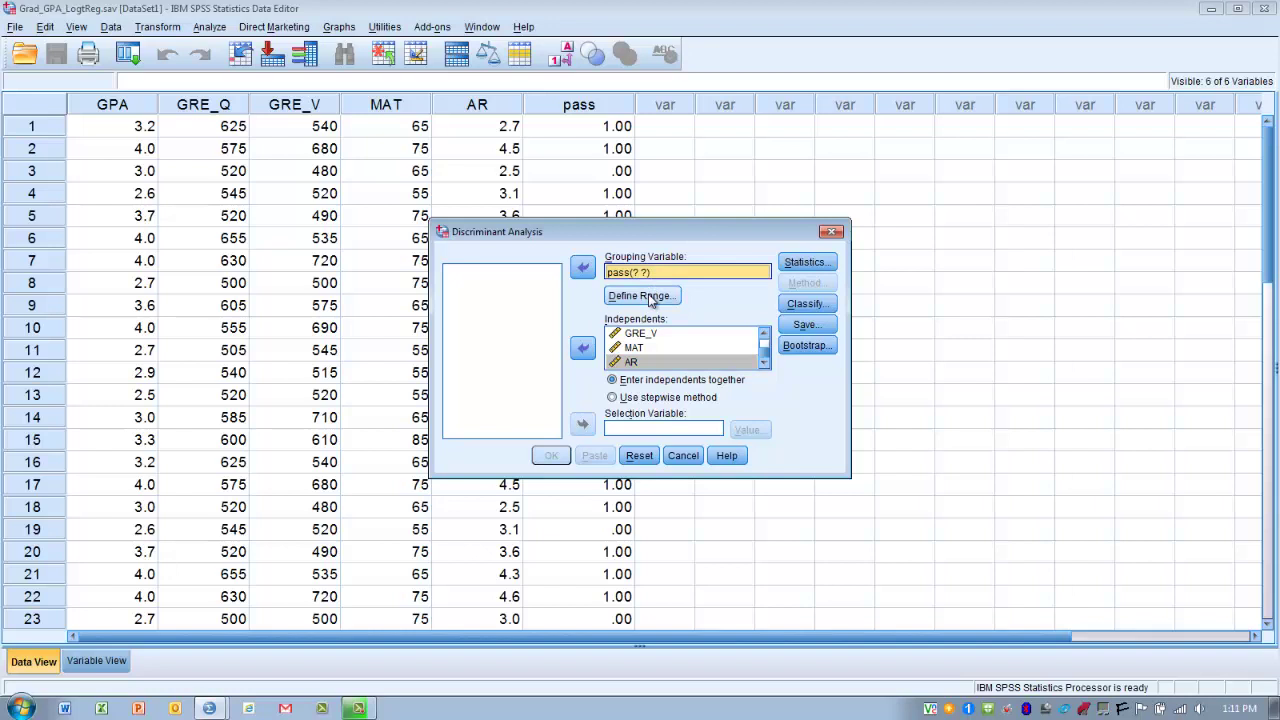
{"action": "left_click", "coordinate": [645, 296]}
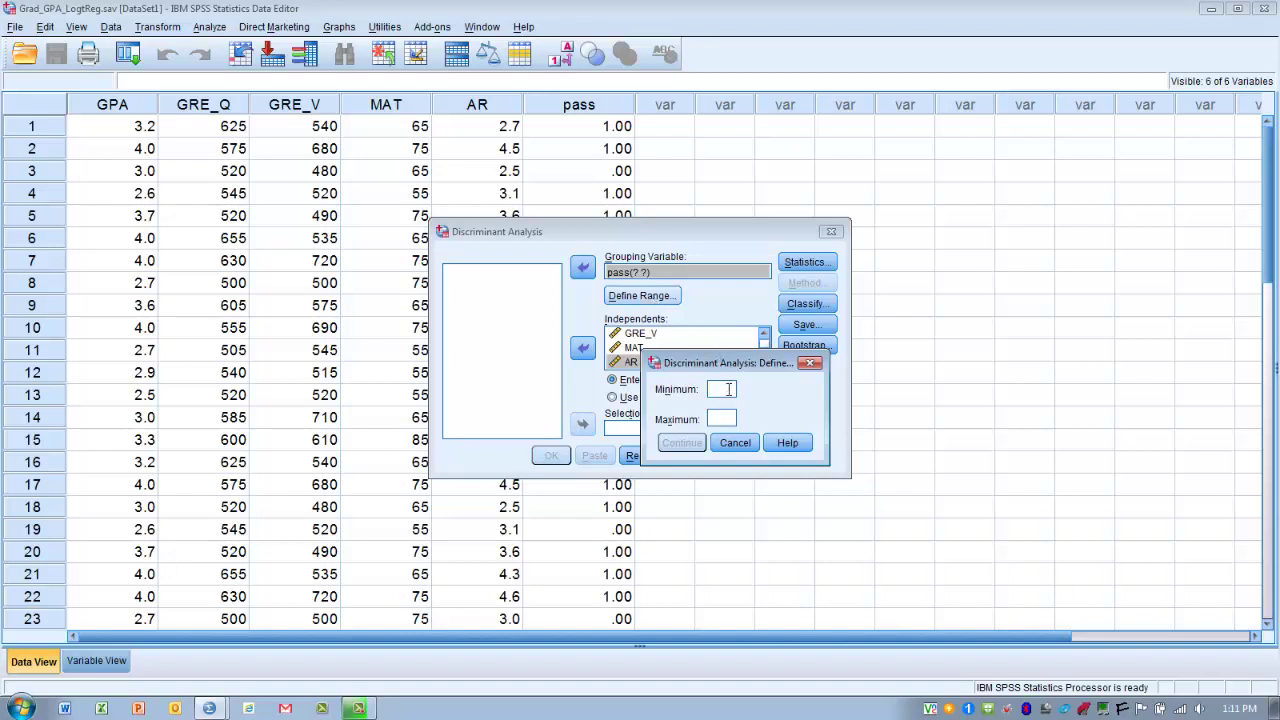
{"action": "type", "text": "0"}
{"action": "left_click", "coordinate": [717, 418]}
{"action": "type", "text": "1"}
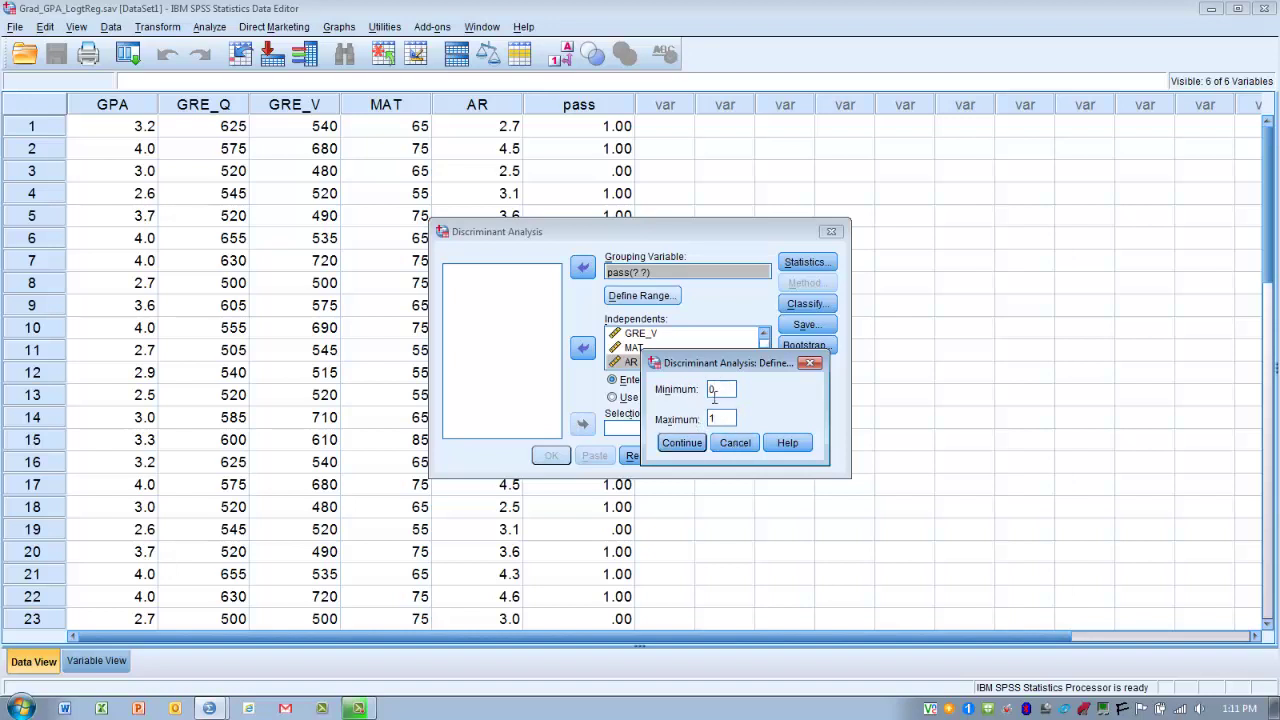
{"action": "left_click", "coordinate": [675, 448]}
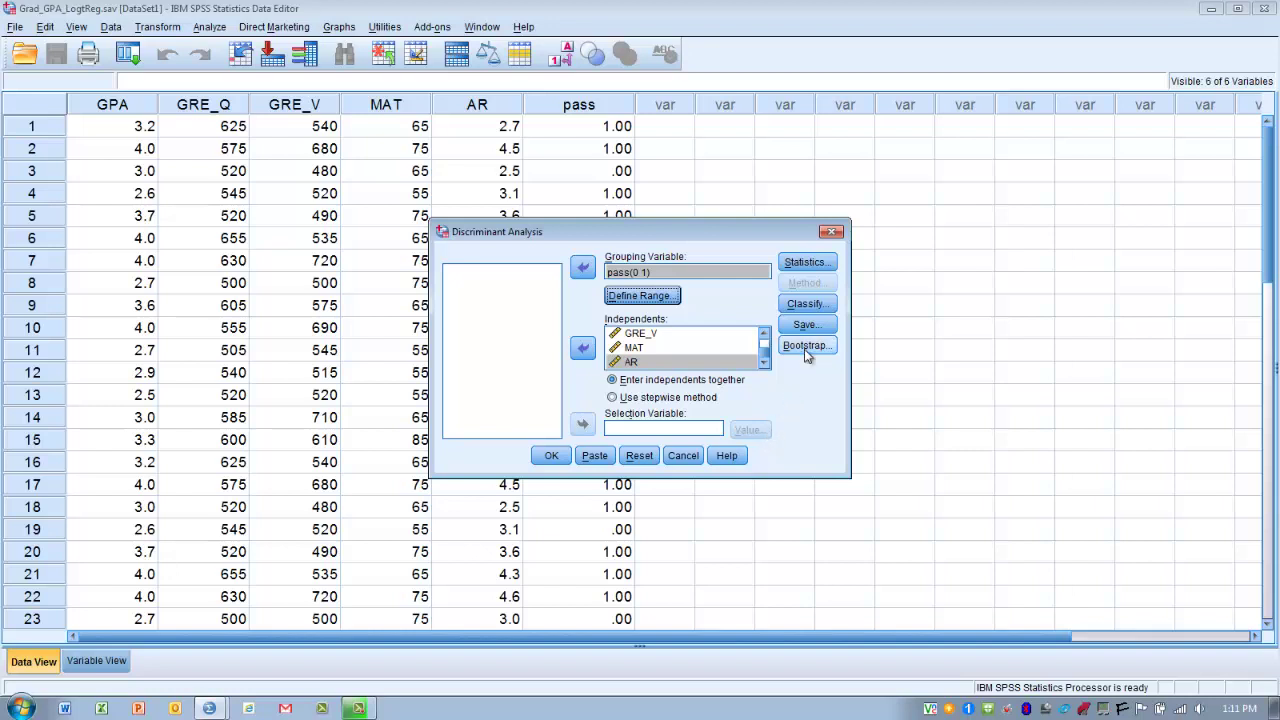
- Request means, univariate ANOVAs, Box's M and Fisher's function coefficients in the discriminant statistics
{"action": "left_click", "coordinate": [808, 264]}
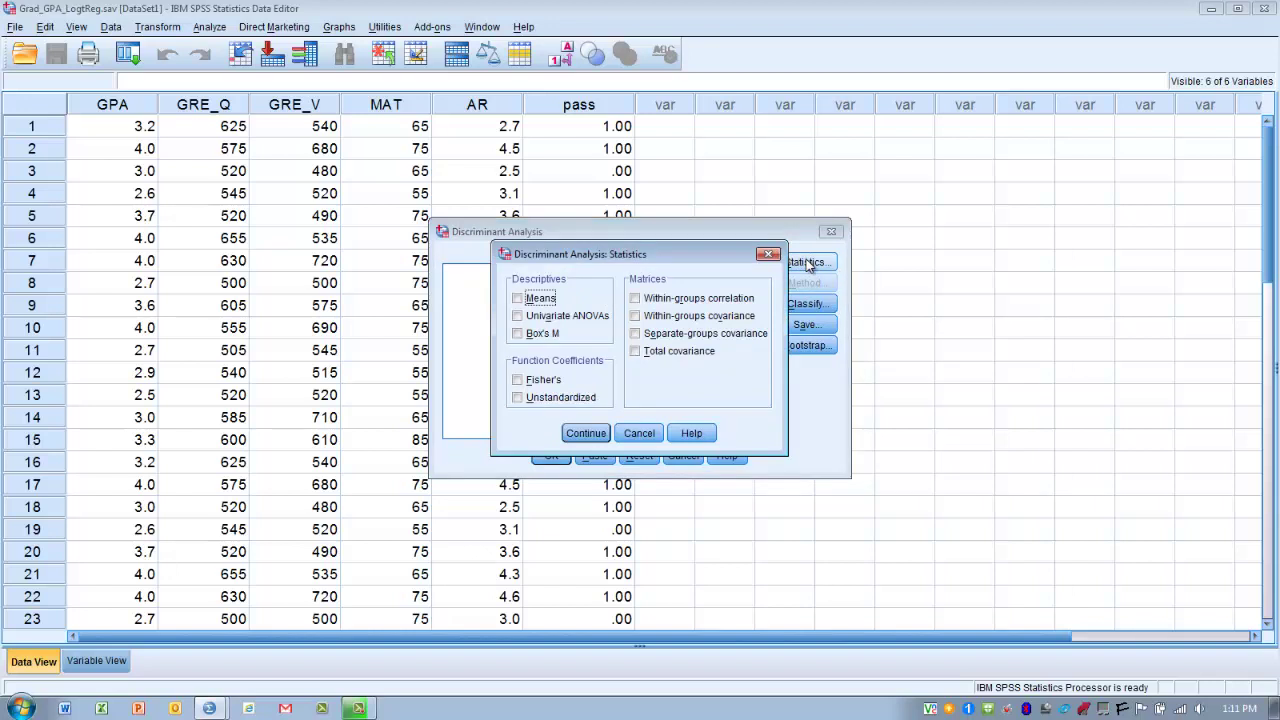
{"action": "left_click", "coordinate": [518, 299]}
{"action": "left_click", "coordinate": [518, 316]}
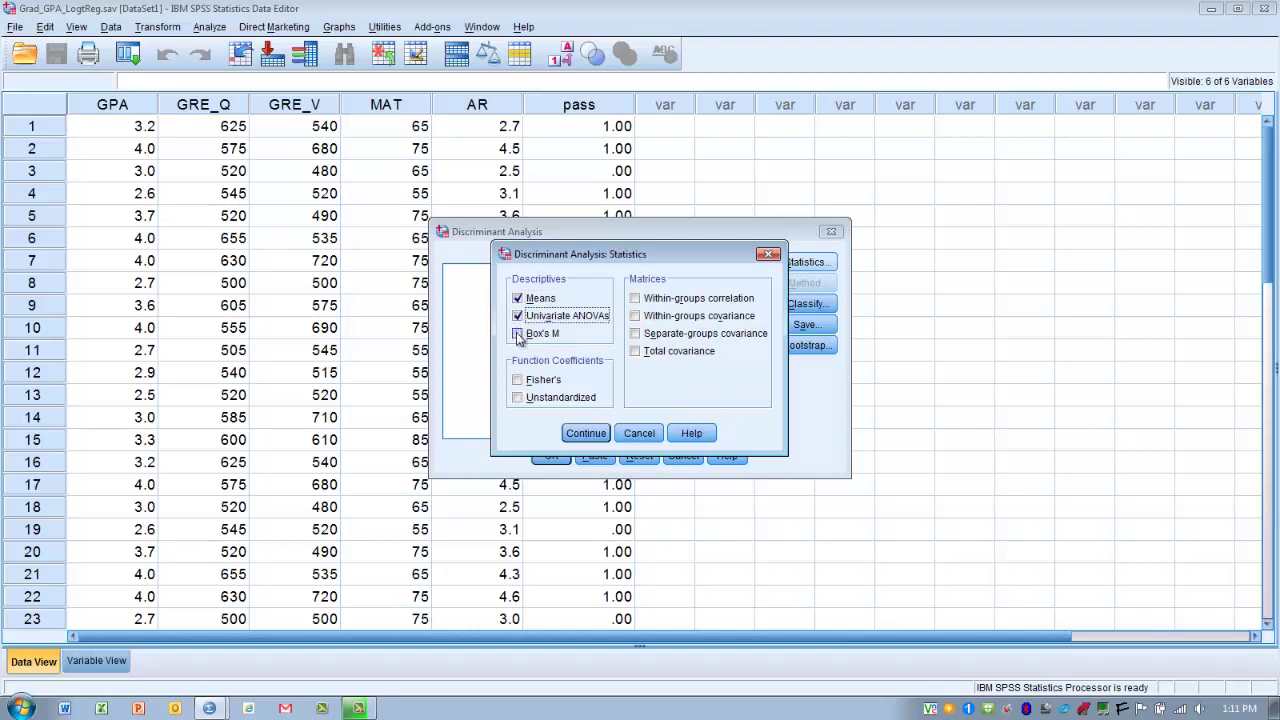
{"action": "left_click", "coordinate": [518, 334]}
{"action": "left_click", "coordinate": [518, 381]}
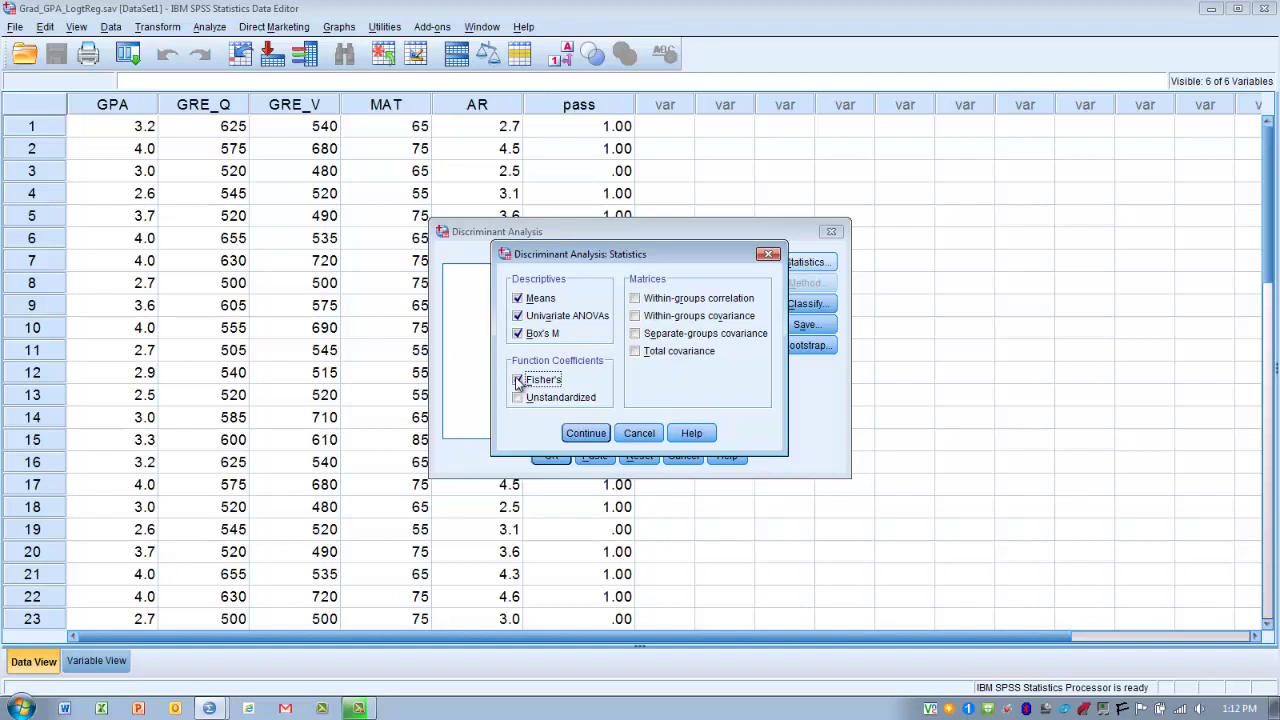
{"action": "left_click", "coordinate": [585, 433]}
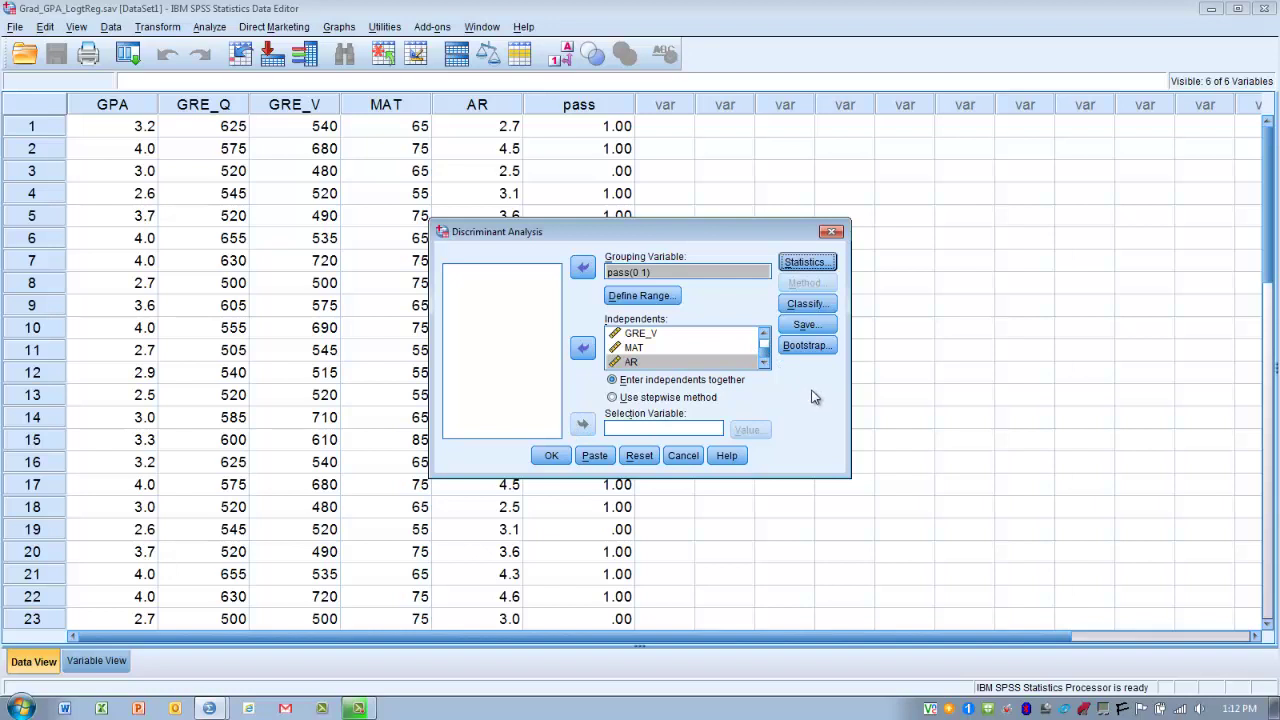
- Set classification to compute priors from group sizes, with a summary table, leave-one-out classification and a combined-groups plot
{"action": "left_click", "coordinate": [806, 304]}
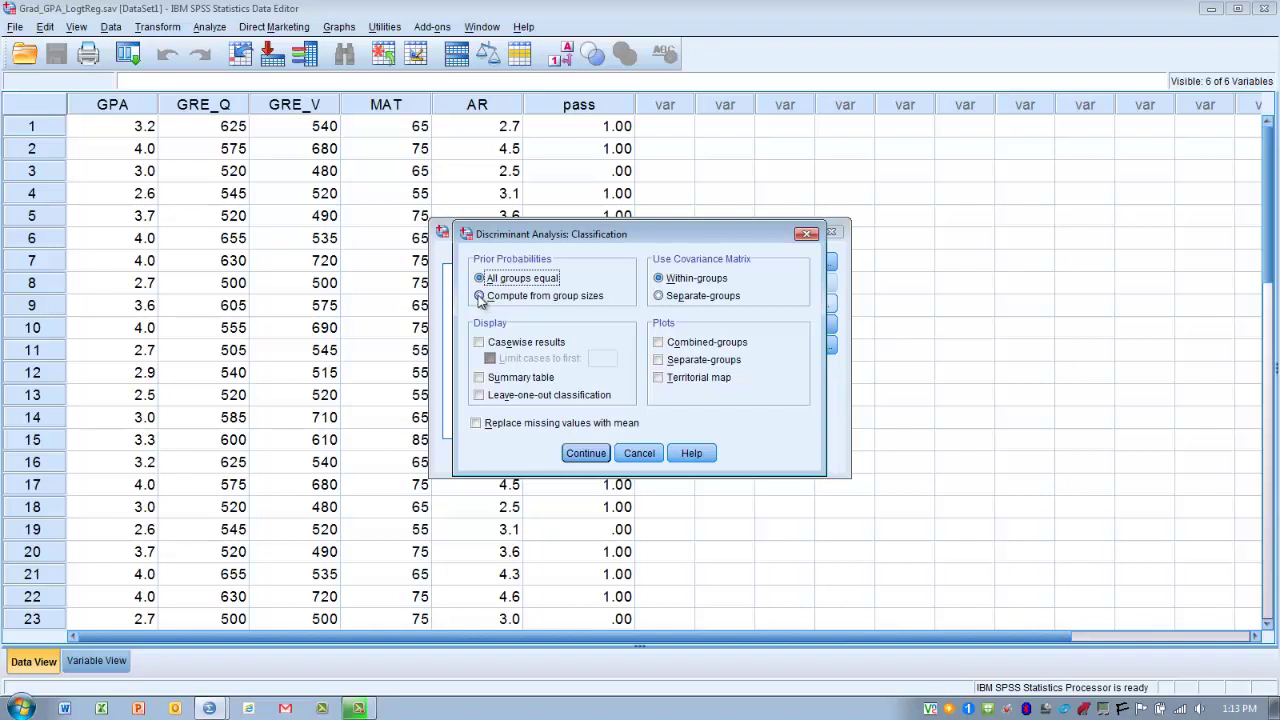
{"action": "left_click", "coordinate": [480, 297]}
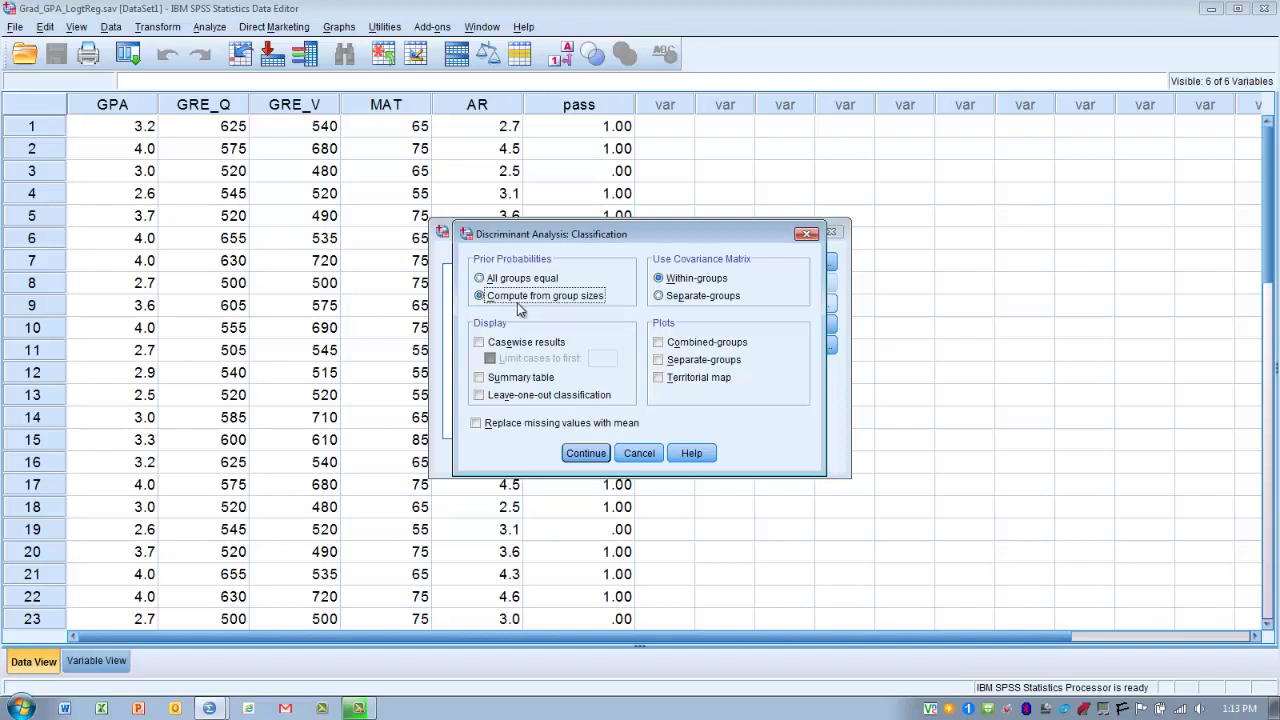
{"action": "left_click", "coordinate": [479, 378]}
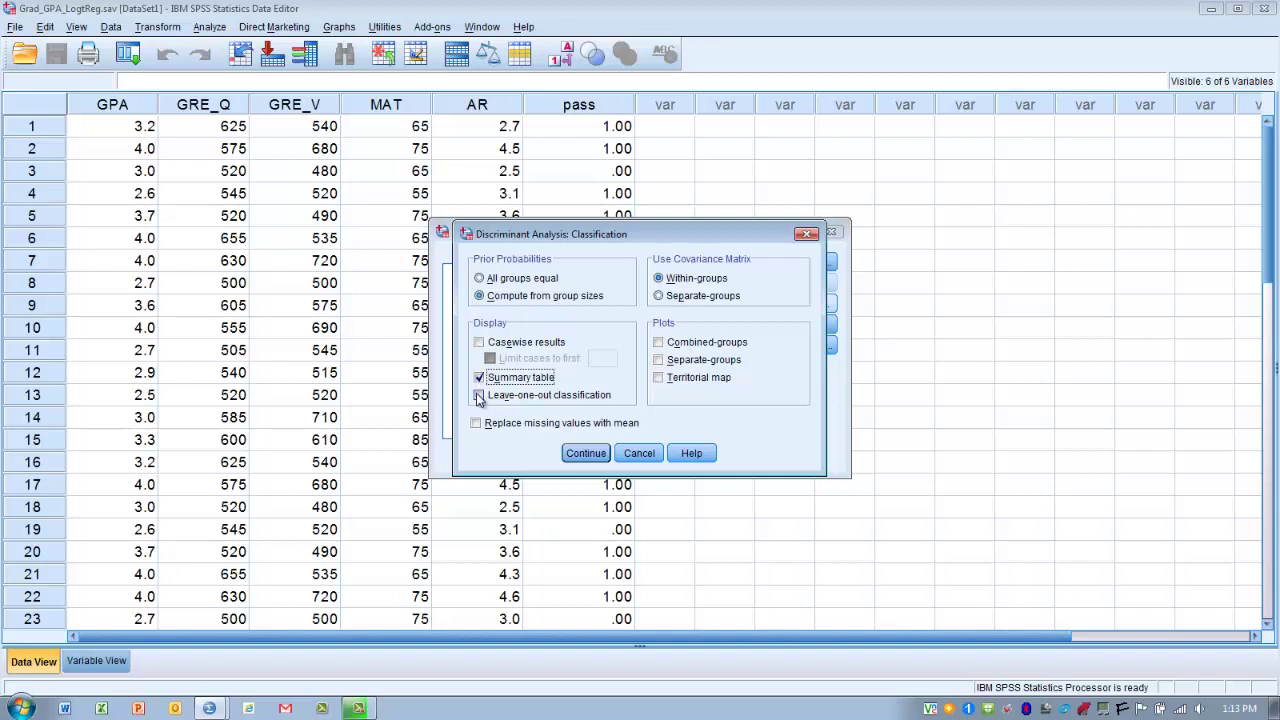
{"action": "left_click", "coordinate": [479, 396]}
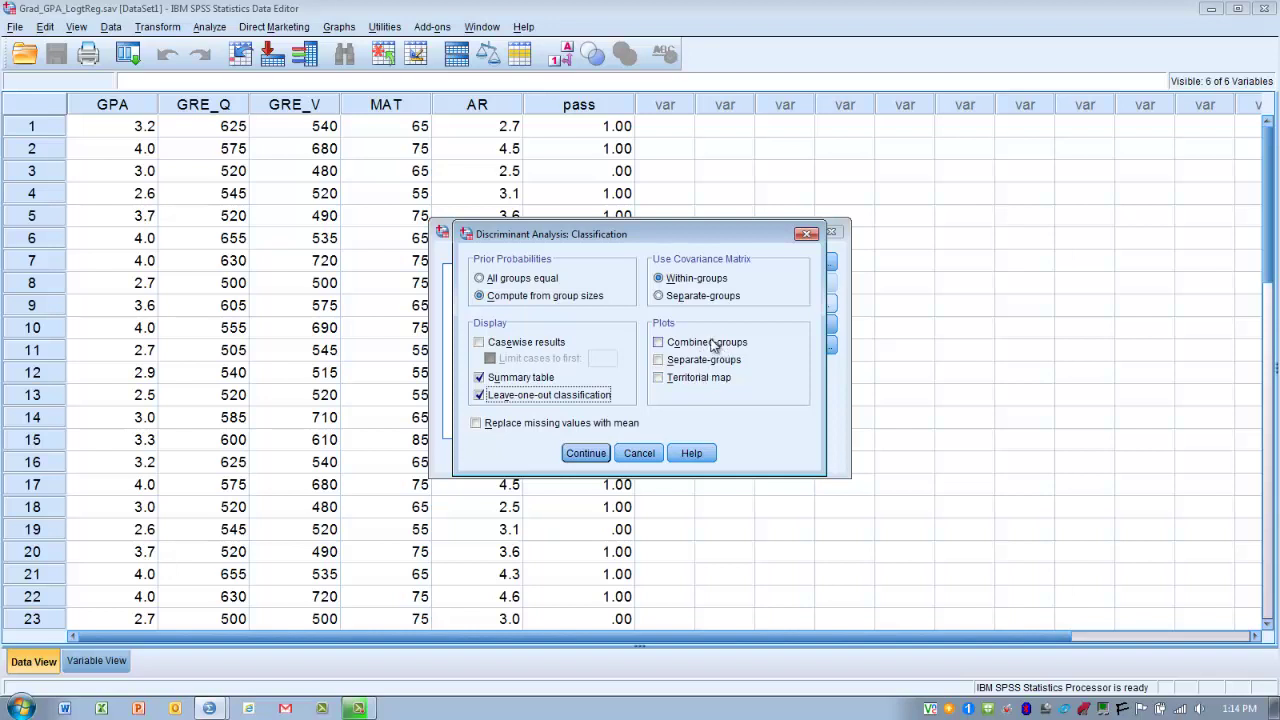
{"action": "left_click", "coordinate": [659, 343]}
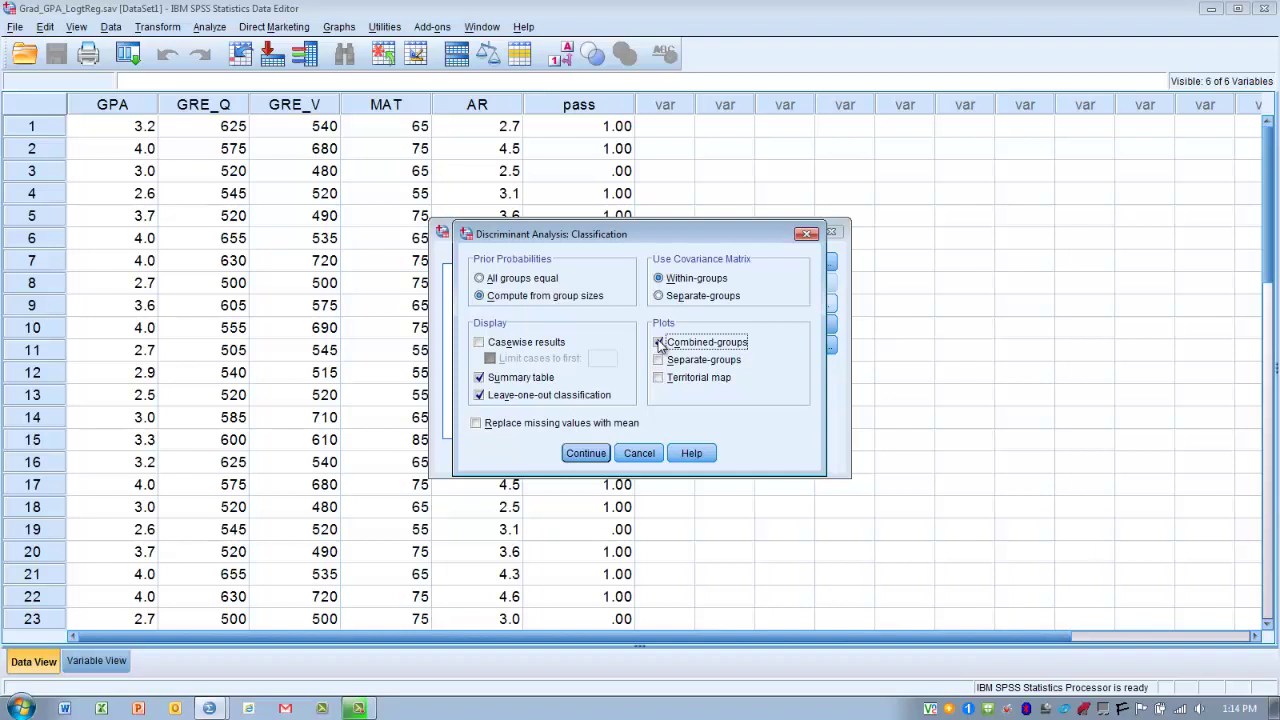
{"action": "left_click", "coordinate": [589, 455]}
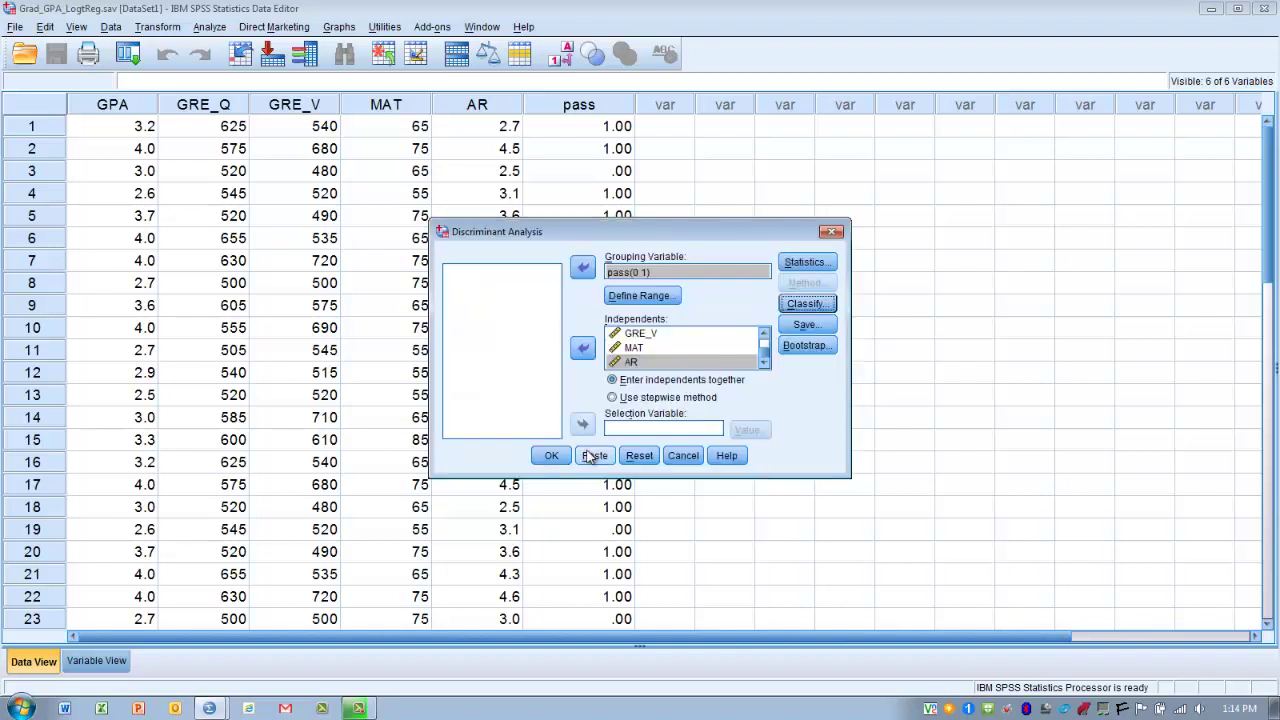
- Choose to save predicted group membership and discriminant scores, and run the discriminant analysis
{"action": "left_click", "coordinate": [815, 325]}
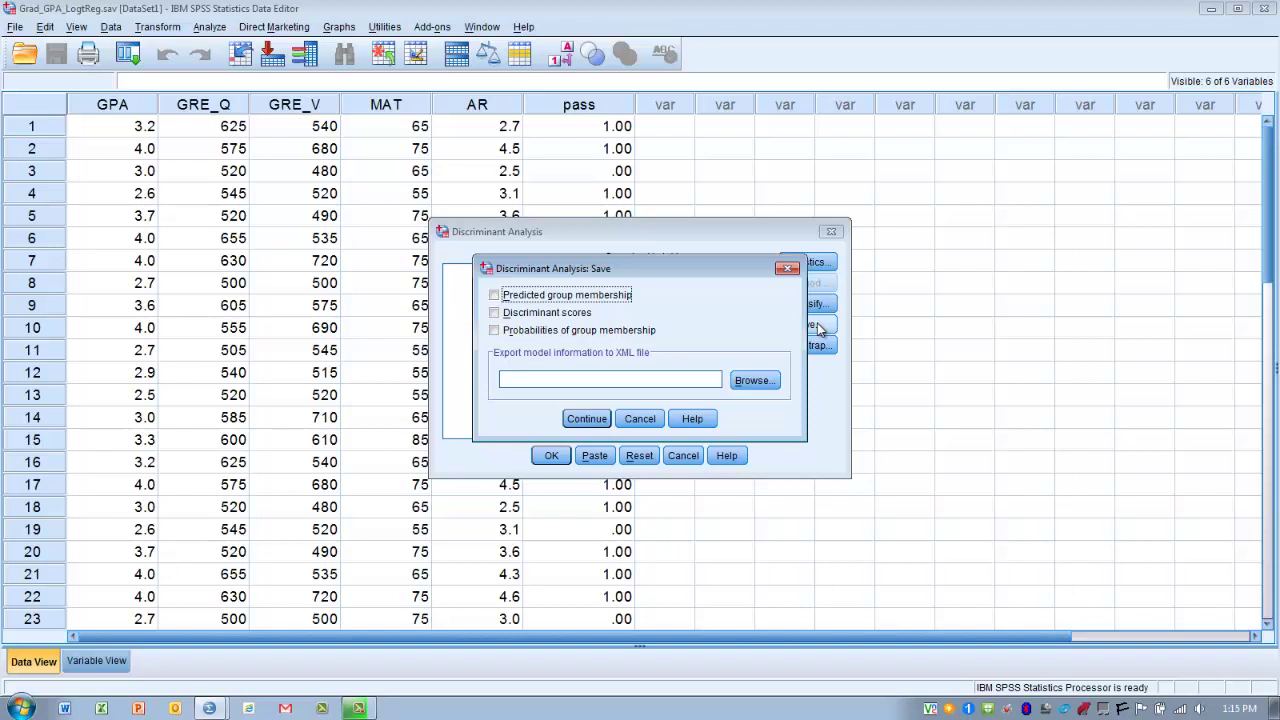
{"action": "left_click", "coordinate": [495, 313]}
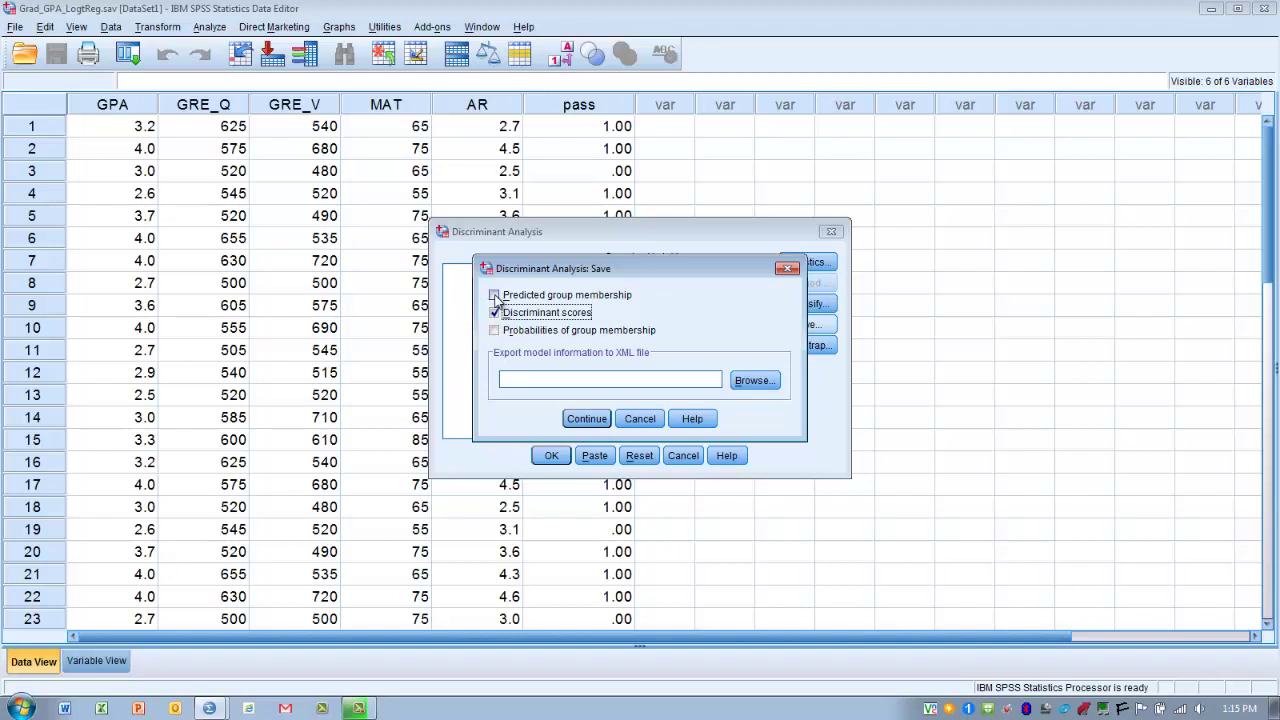
{"action": "left_click", "coordinate": [495, 296]}
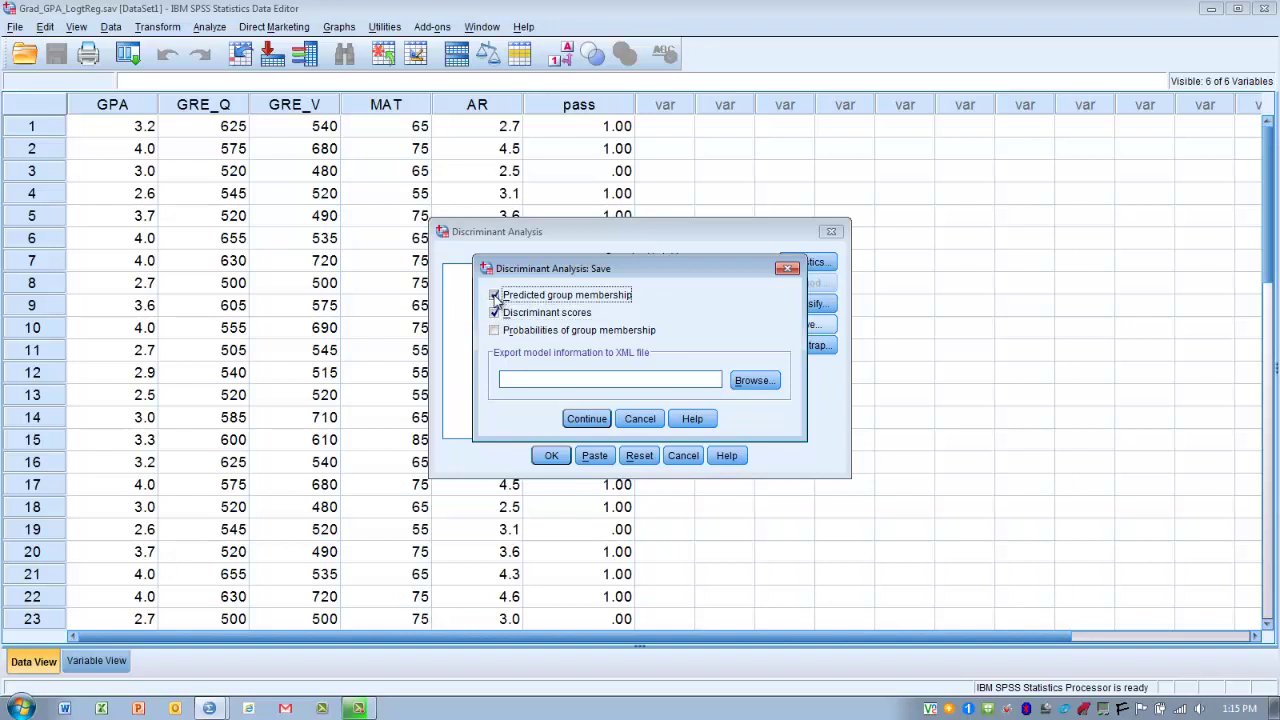
{"action": "left_click", "coordinate": [587, 419]}
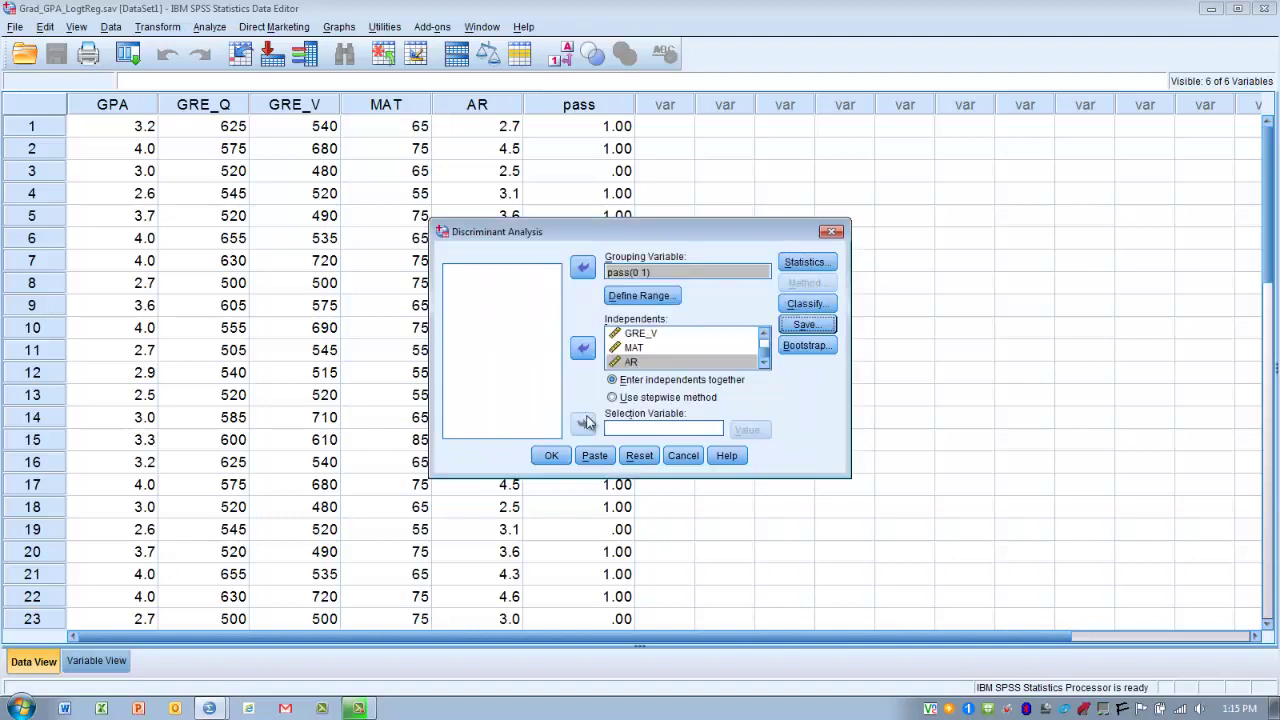
{"action": "left_click", "coordinate": [549, 456]}
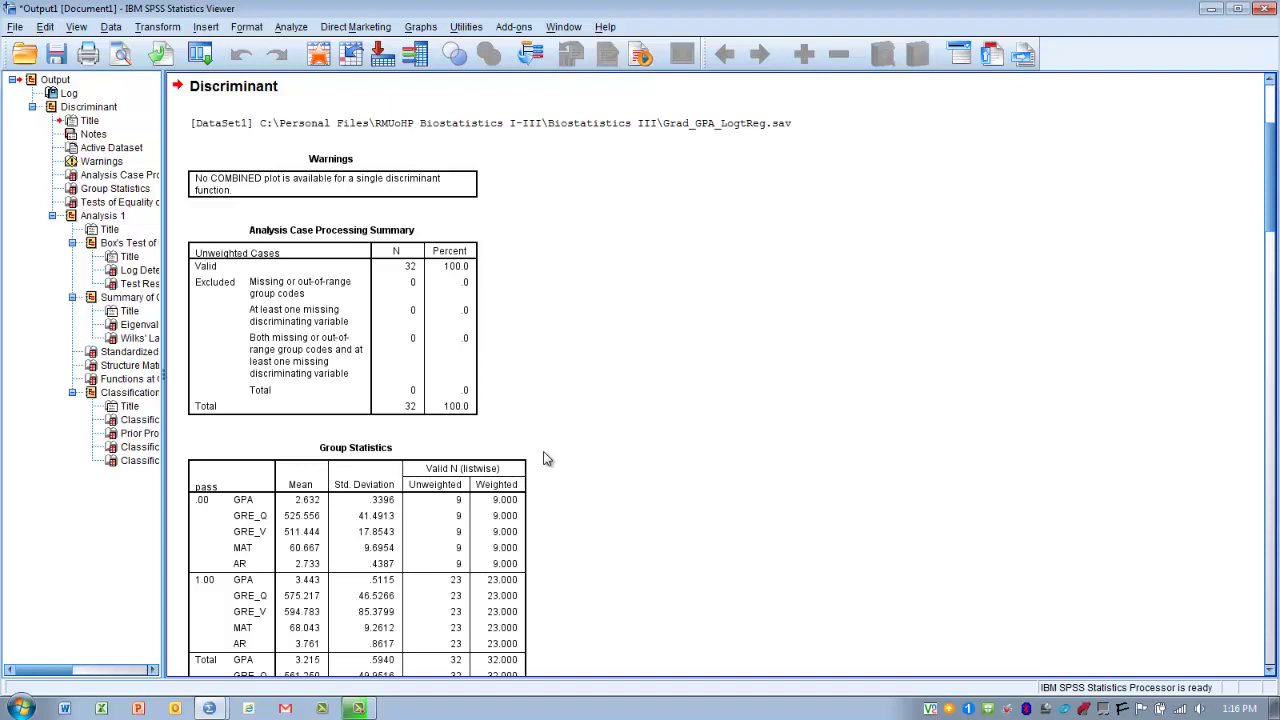
- Examine the Group Statistics and Tests of Equality of Group Means tables in the discriminant output
{"action": "scroll", "coordinate": [544, 458], "scroll_direction": "down", "scroll_amount": 3}
{"action": "left_click", "coordinate": [515, 418]}
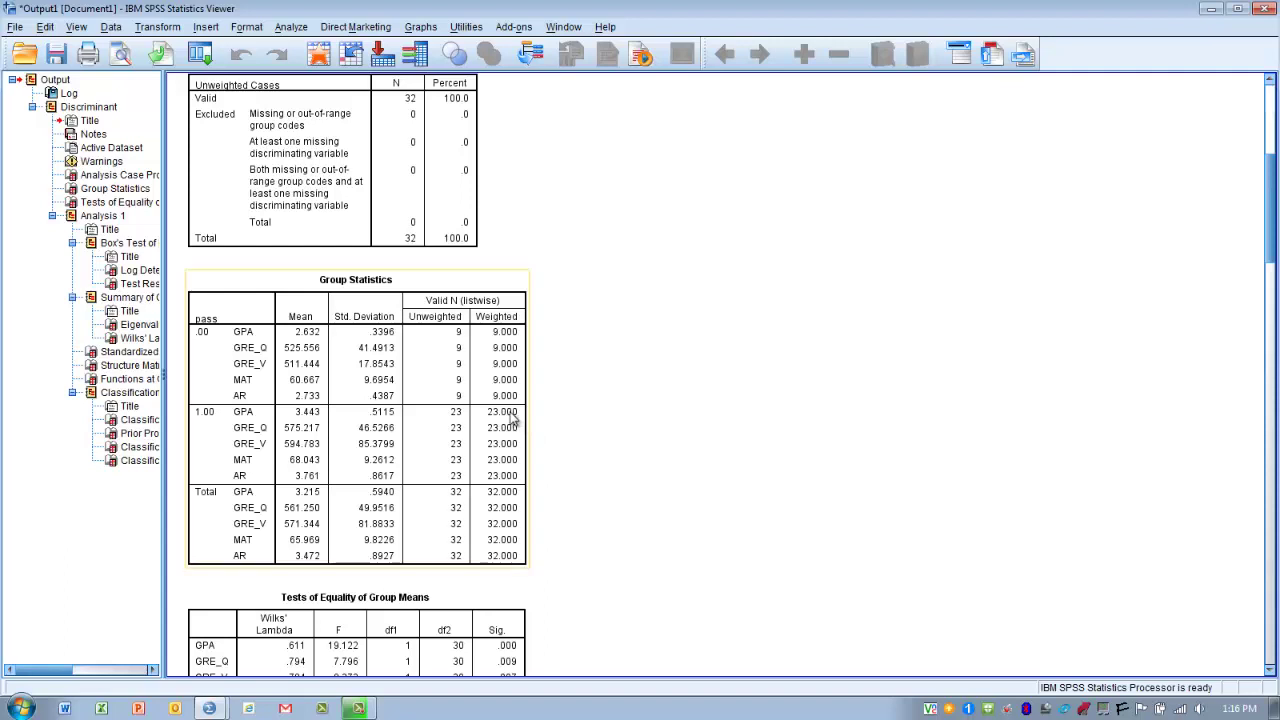
{"action": "left_click", "coordinate": [603, 350]}
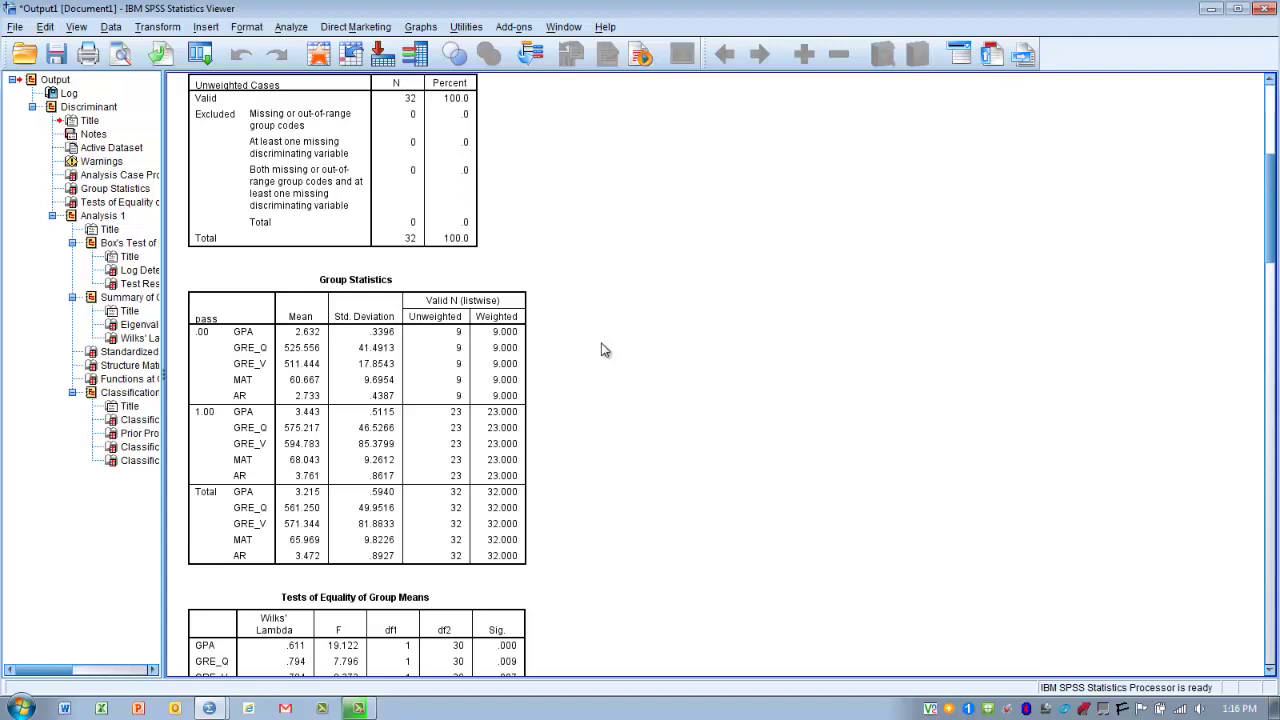
{"action": "left_click", "coordinate": [334, 394]}
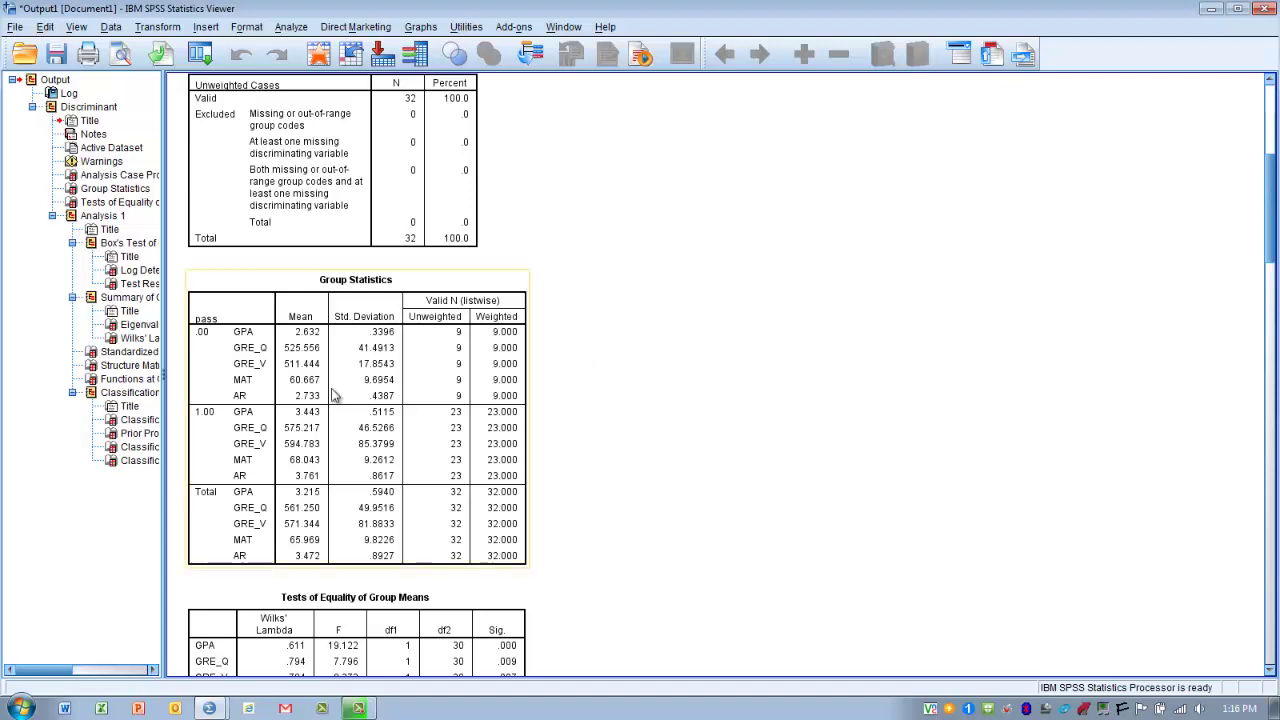
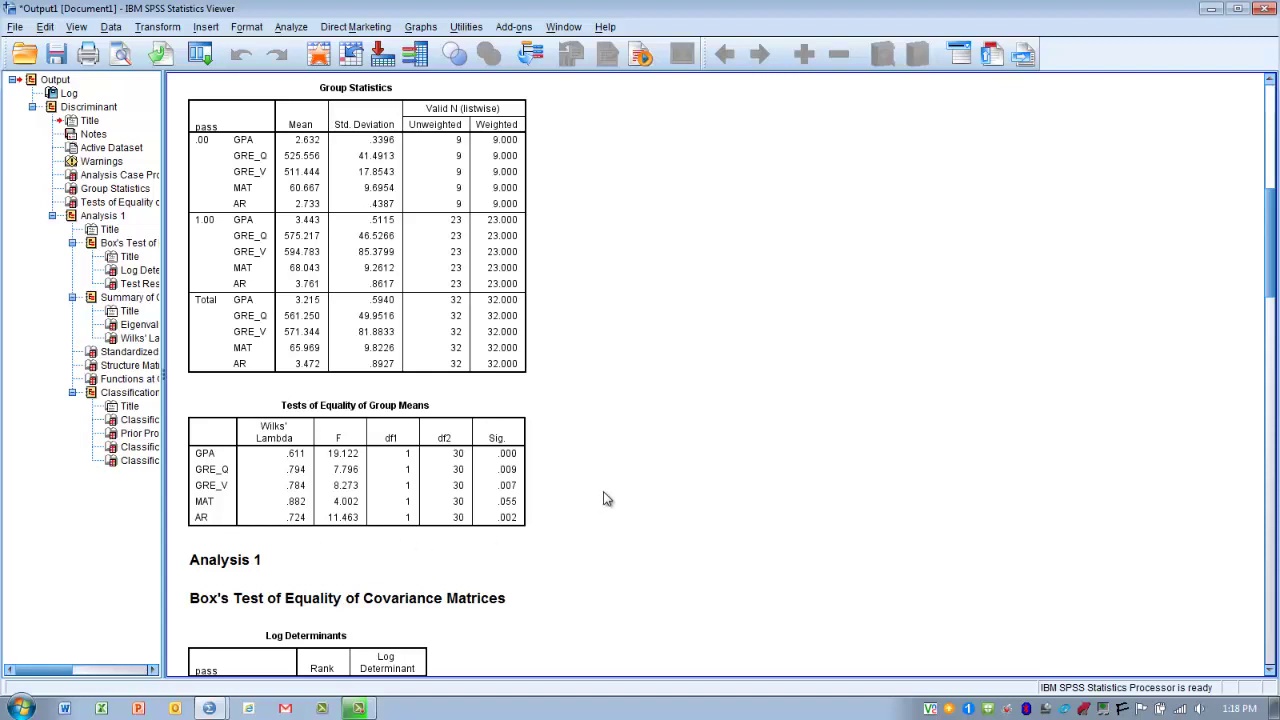
{"action": "left_click", "coordinate": [524, 445]}
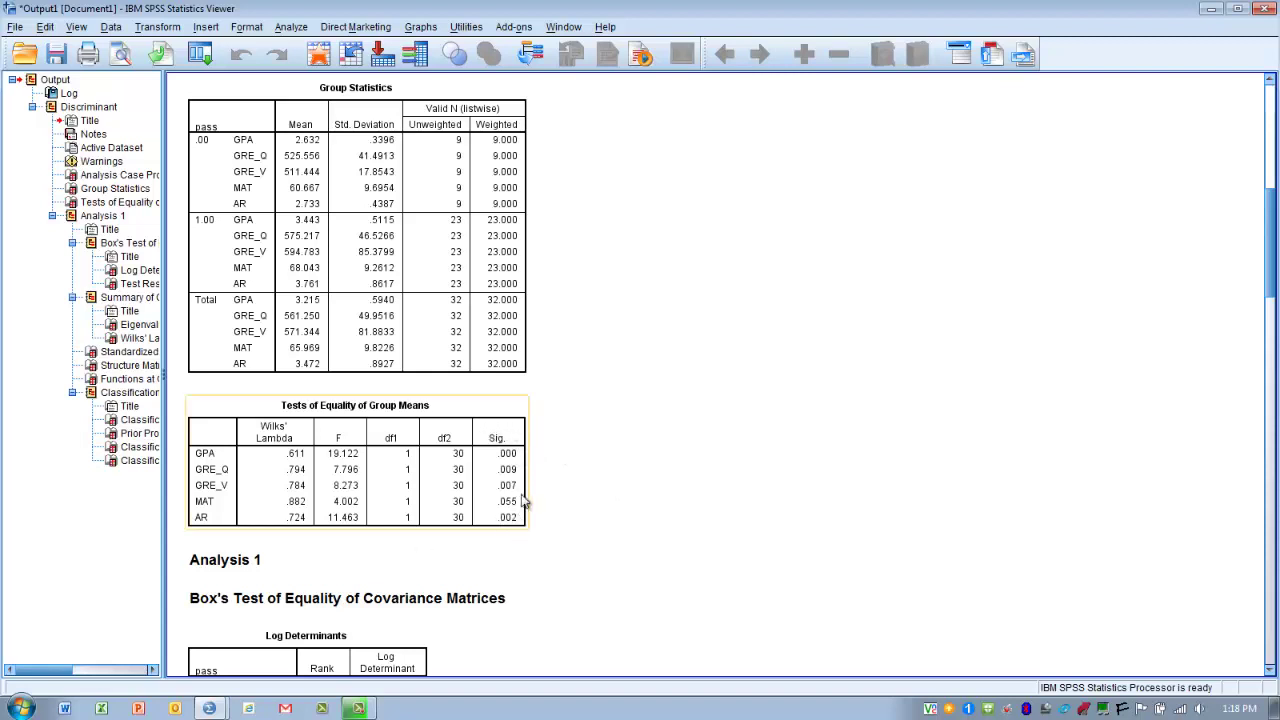
{"action": "left_click", "coordinate": [552, 532]}
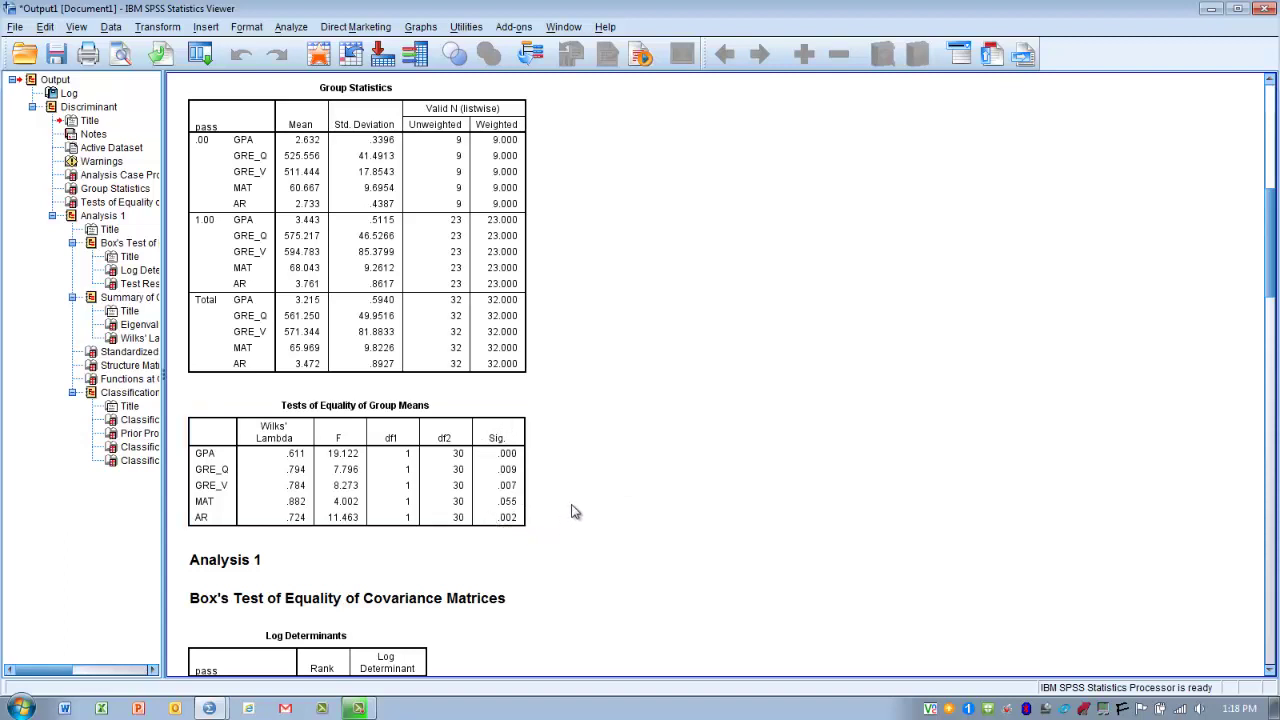
- Review each predictor's significance in the Tests of Equality of Group Means table, and select the Log Determinants table under Box's test
{"action": "left_click", "coordinate": [530, 464]}
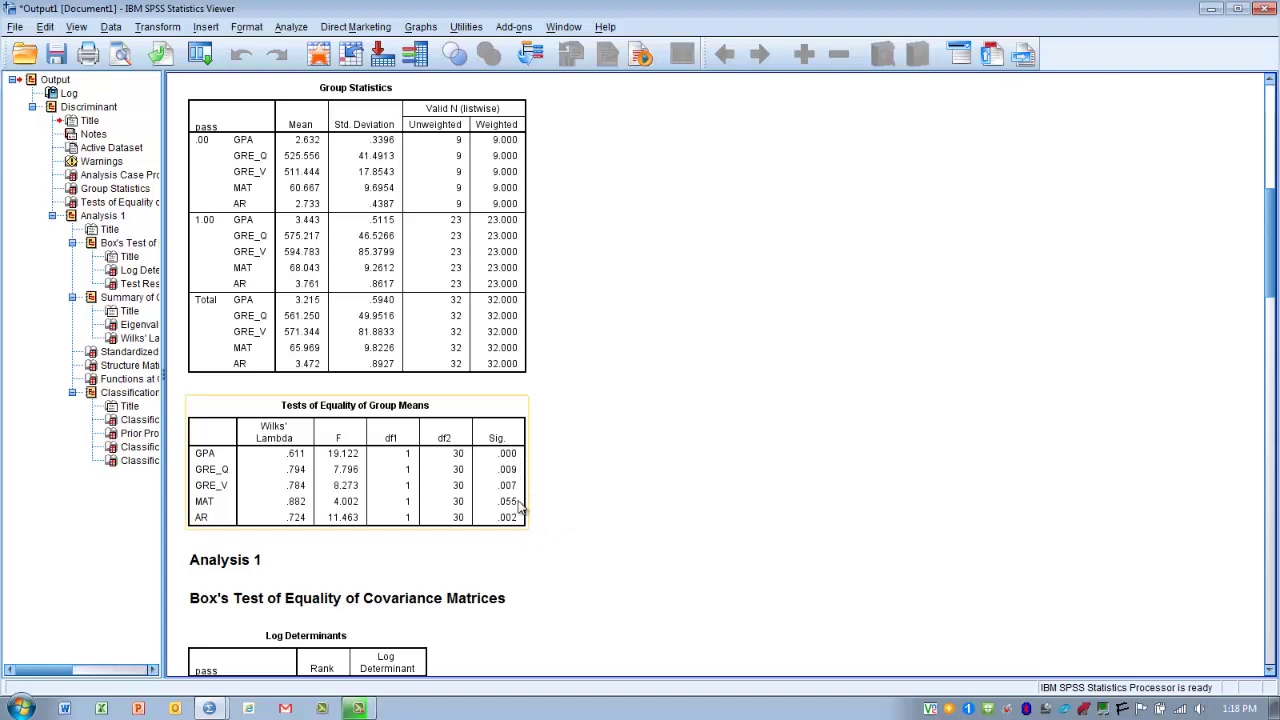
{"action": "left_click", "coordinate": [535, 505]}
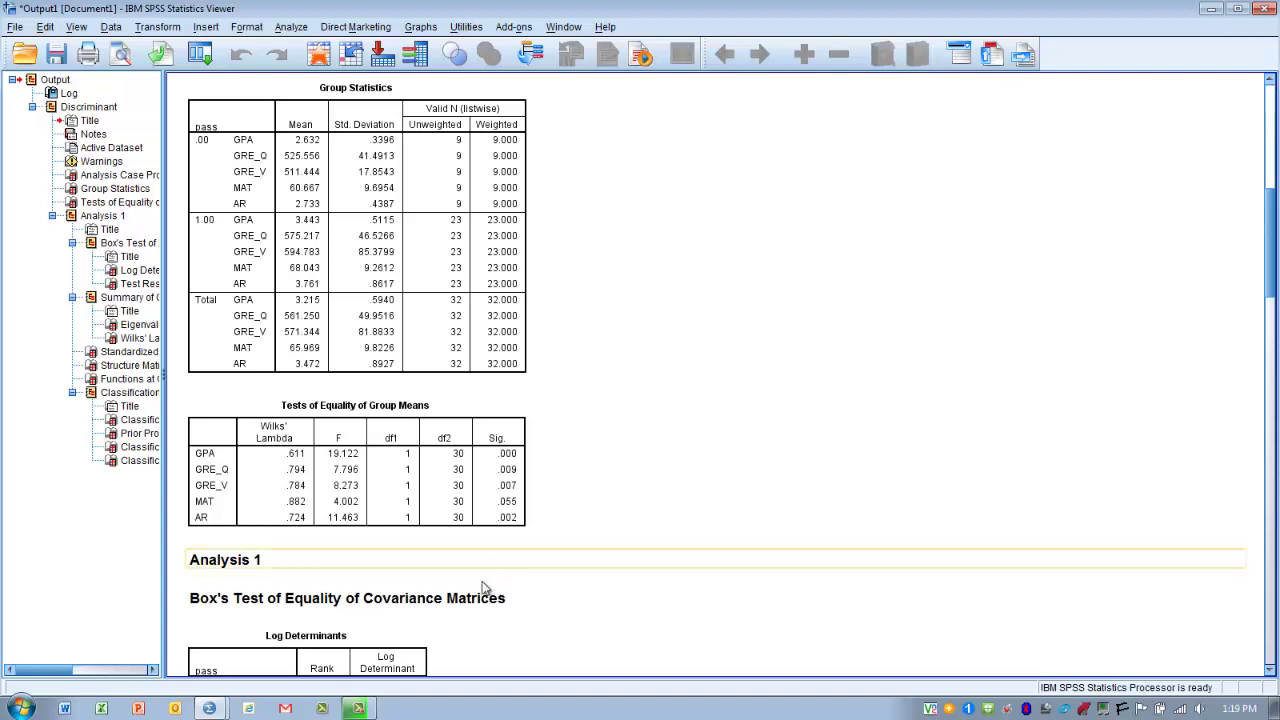
{"action": "left_click", "coordinate": [418, 655]}
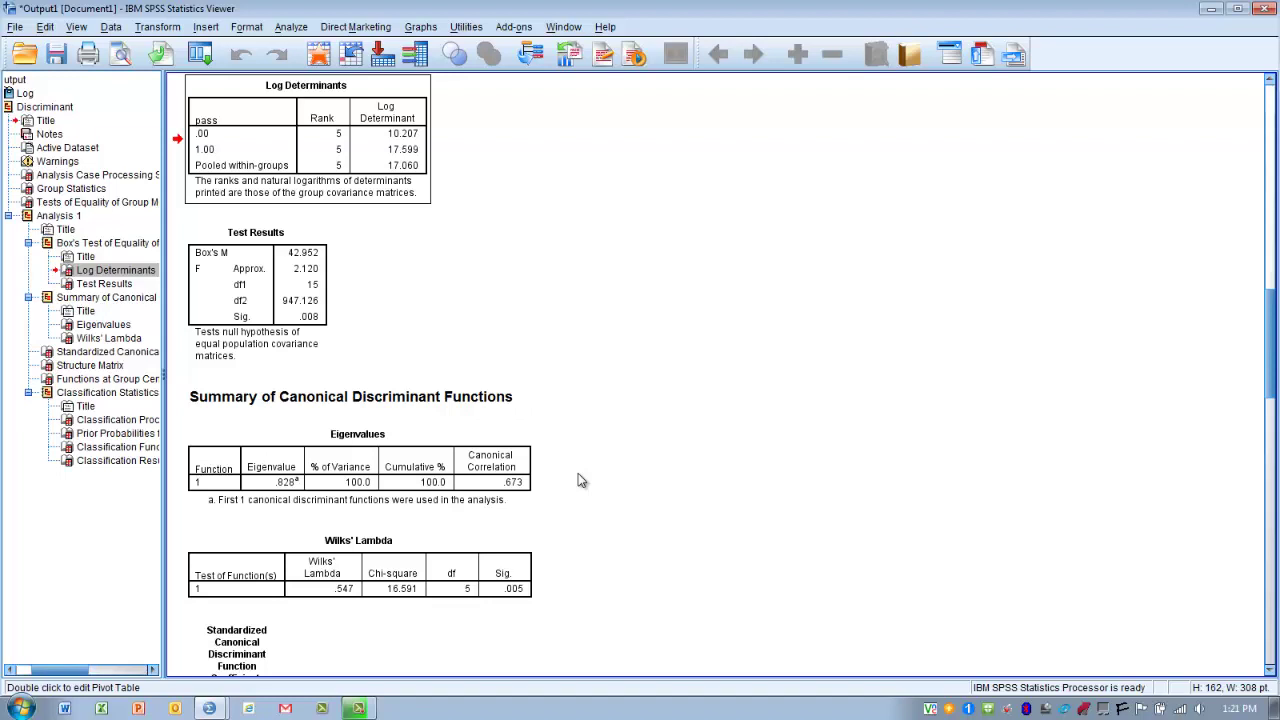
- Examine the canonical correlation in the Eigenvalues table and the predictors' Standardized Canonical Discriminant Function Coefficients
{"action": "left_click", "coordinate": [535, 490]}
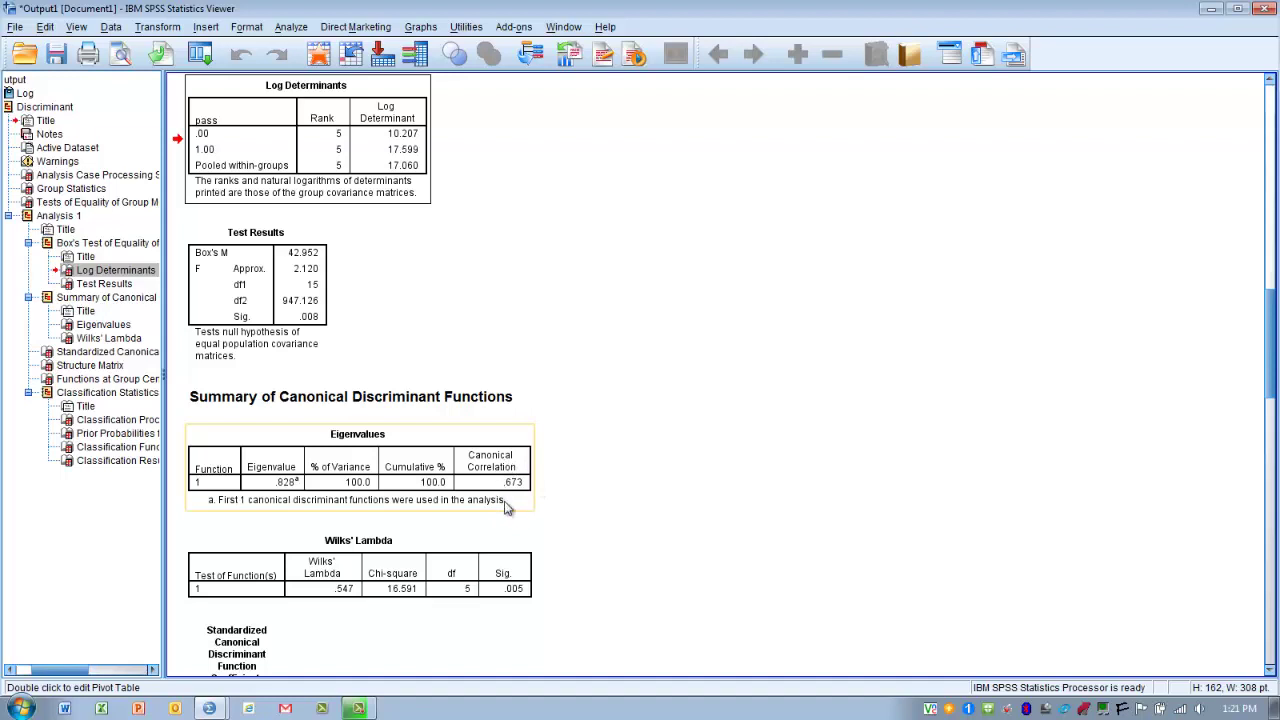
{"action": "left_click", "coordinate": [562, 501]}
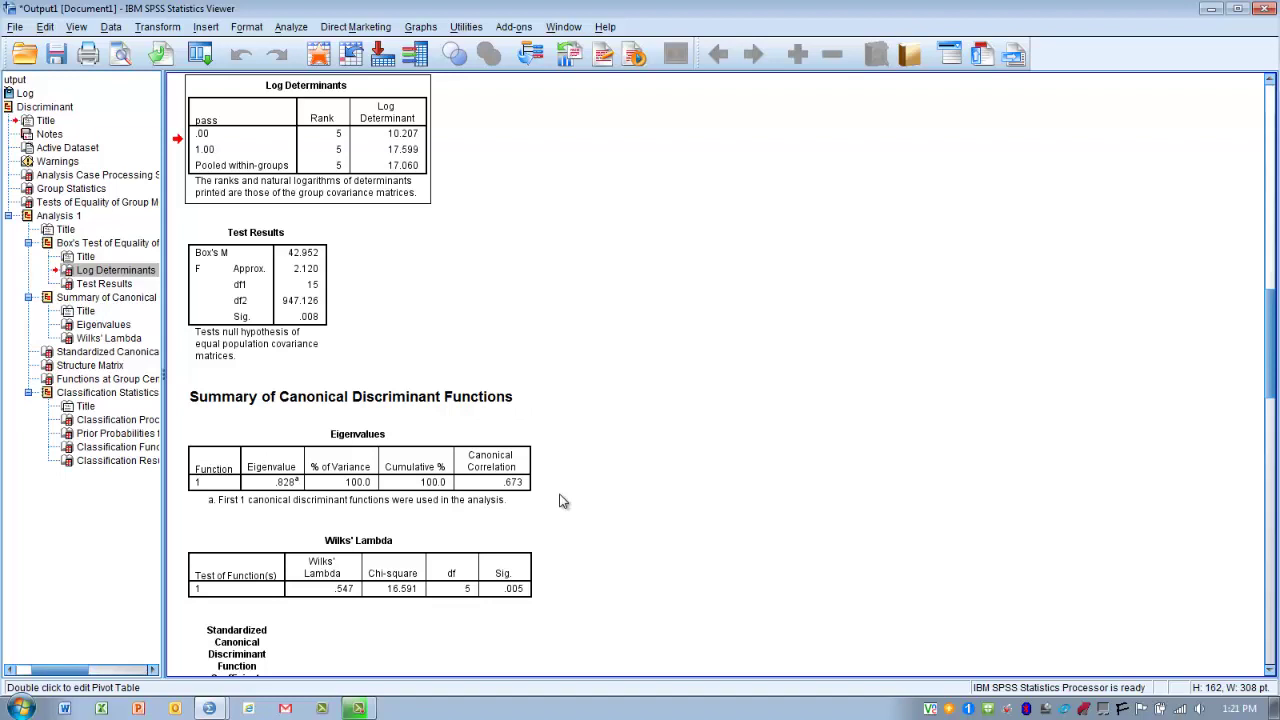
{"action": "left_click", "coordinate": [540, 492]}
{"action": "left_click", "coordinate": [562, 499]}
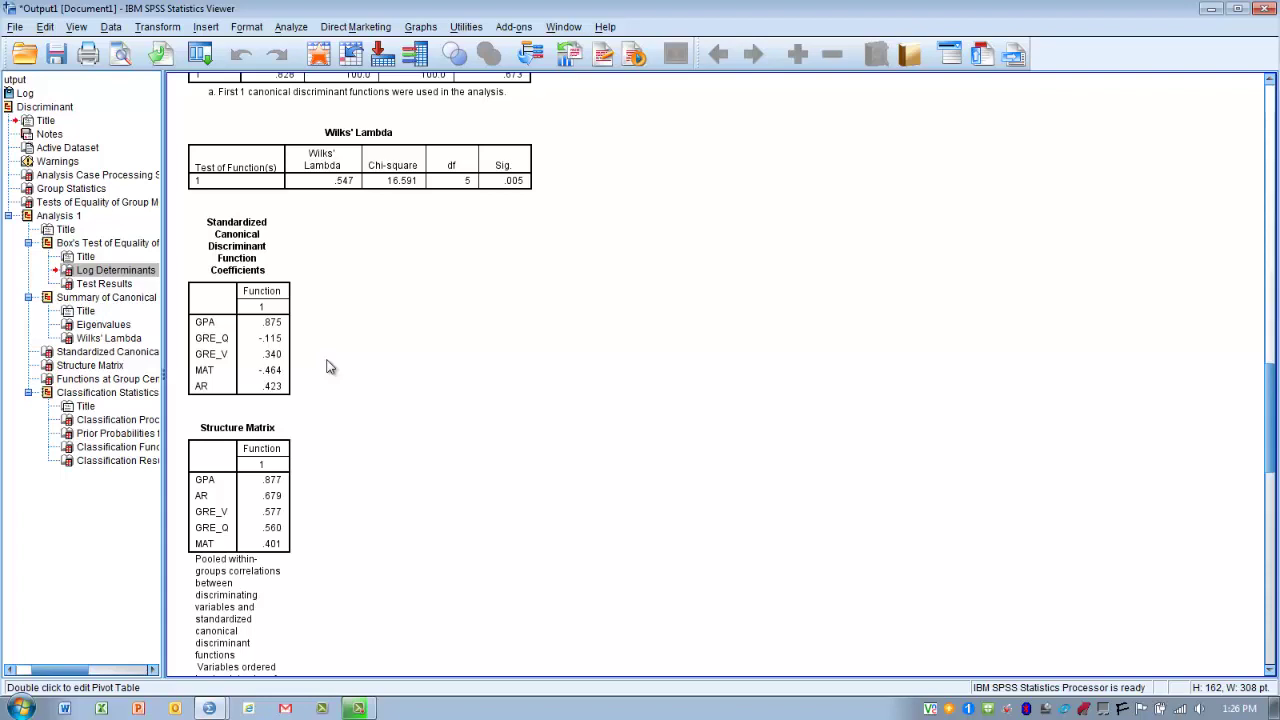
{"action": "left_click", "coordinate": [290, 335]}
- Examine the original and cross-validated counts and percentages in the Classification Results table at the end of the output
{"action": "key", "text": "End"}
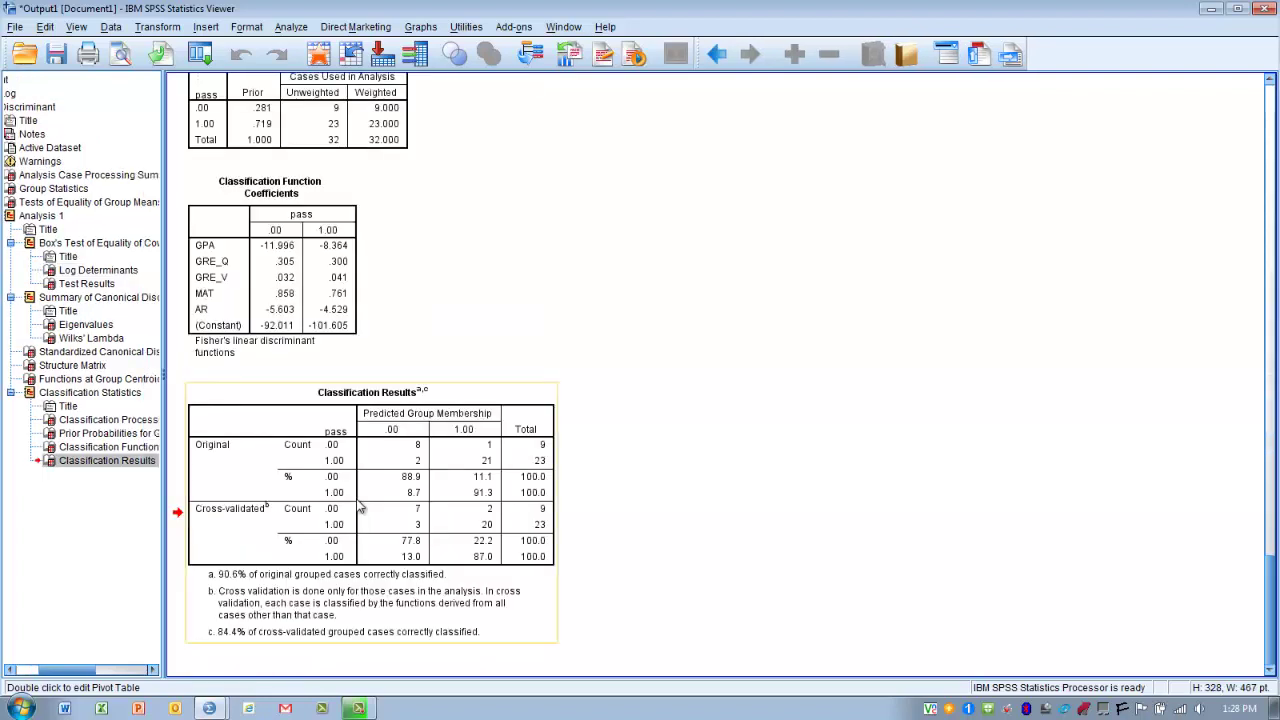
{"action": "left_click", "coordinate": [640, 504]}
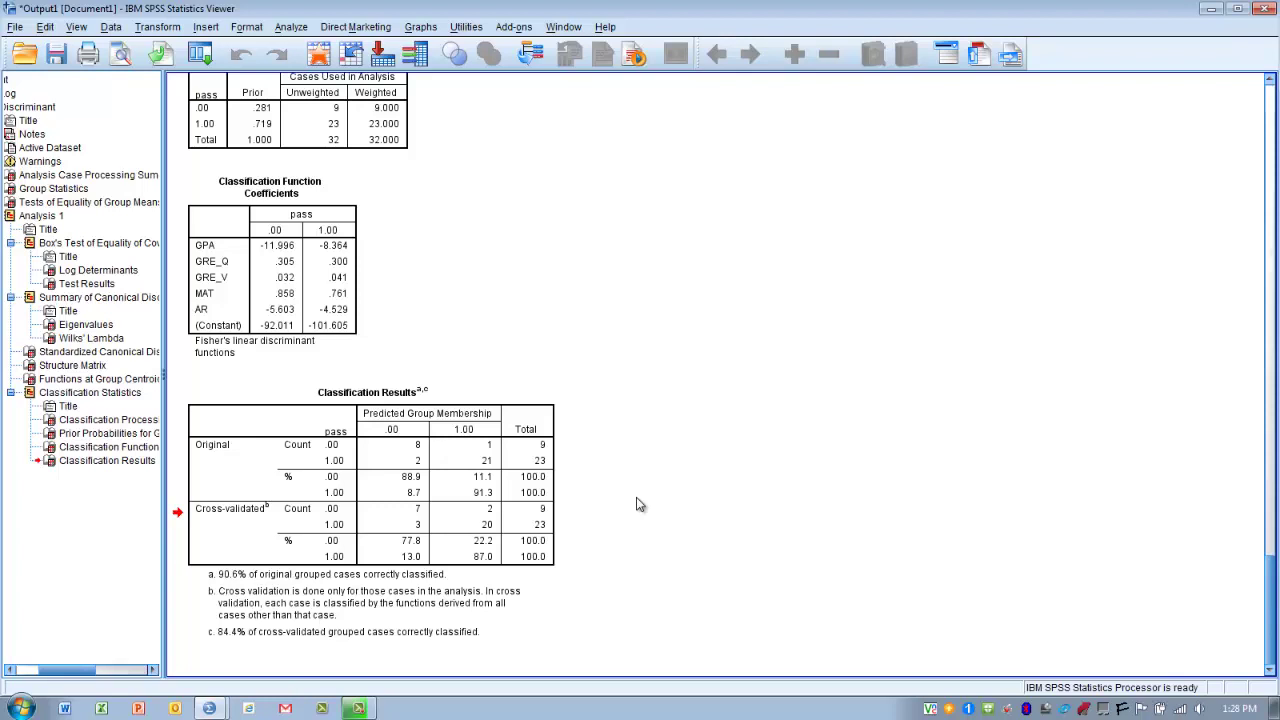
{"action": "left_click", "coordinate": [508, 573]}
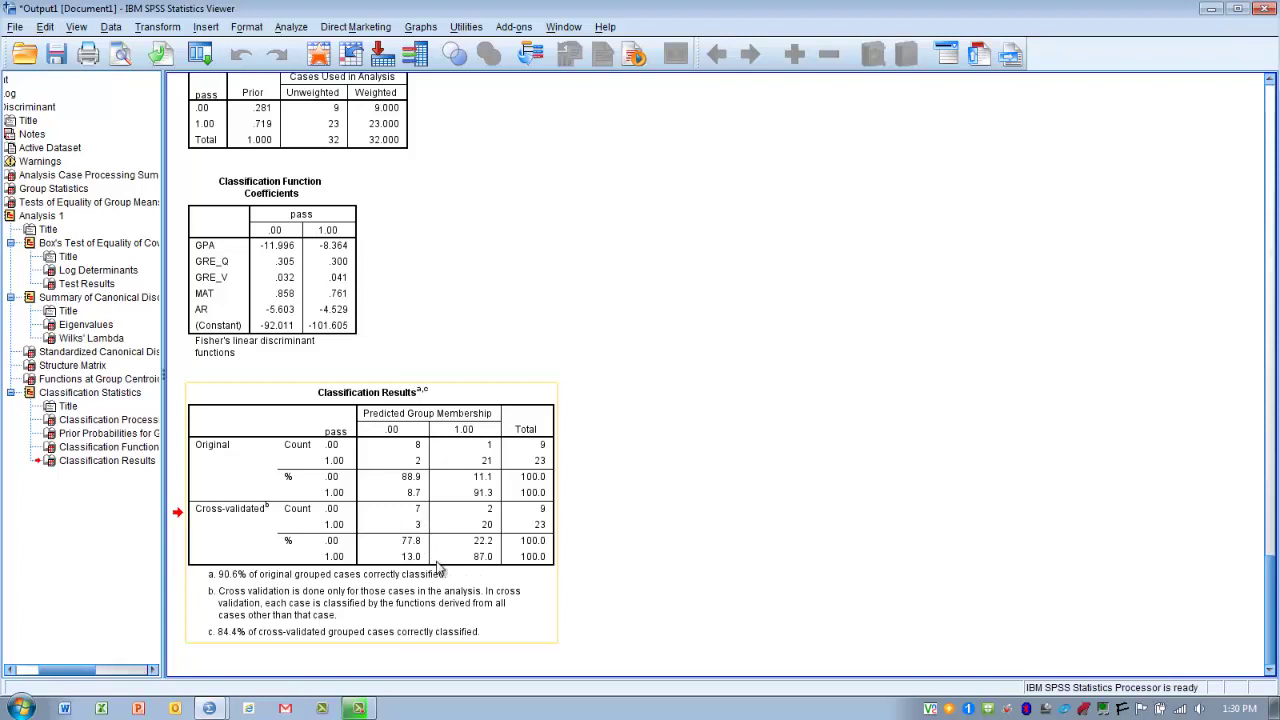
{"action": "left_click", "coordinate": [576, 568]}
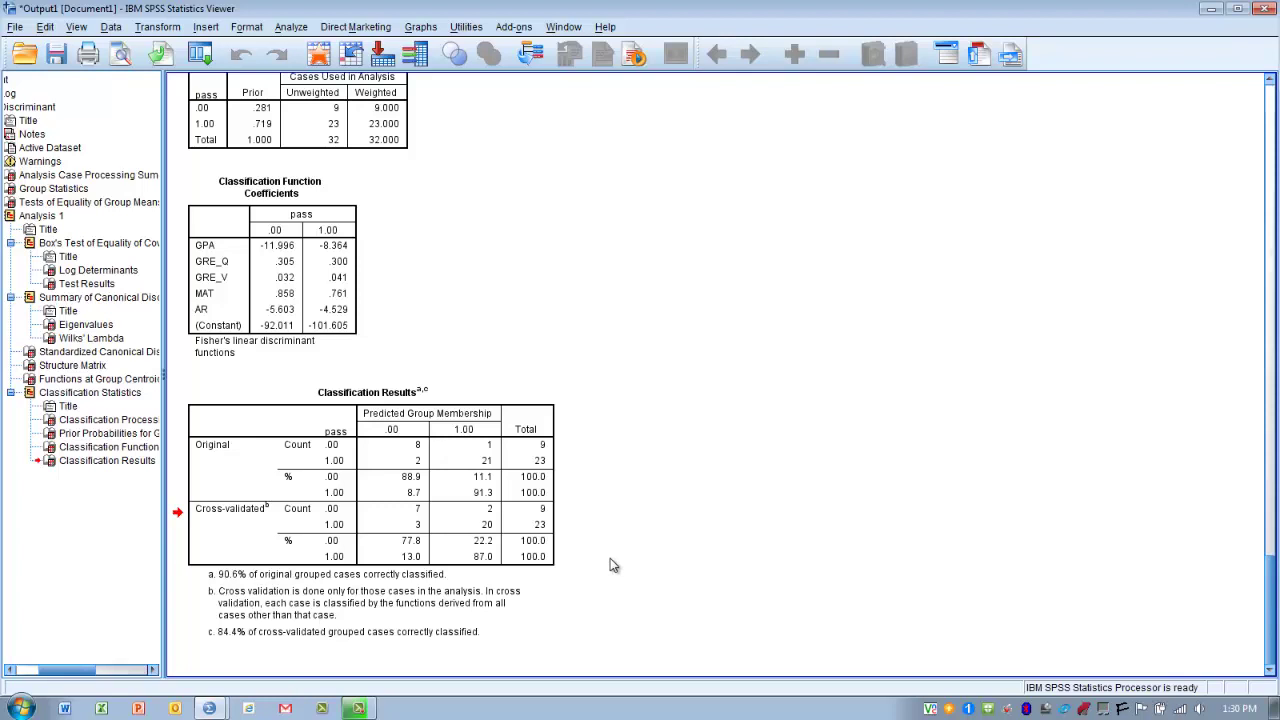
{"action": "left_click", "coordinate": [478, 602]}
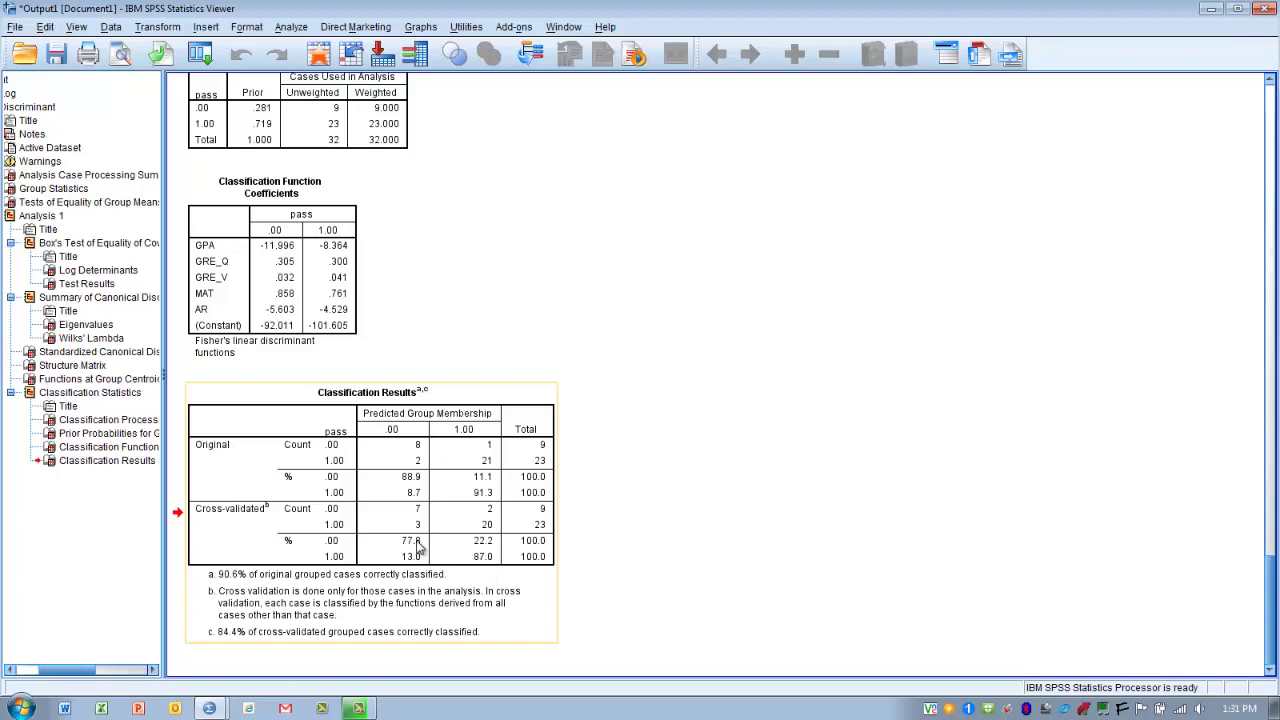
{"action": "left_click", "coordinate": [605, 603]}
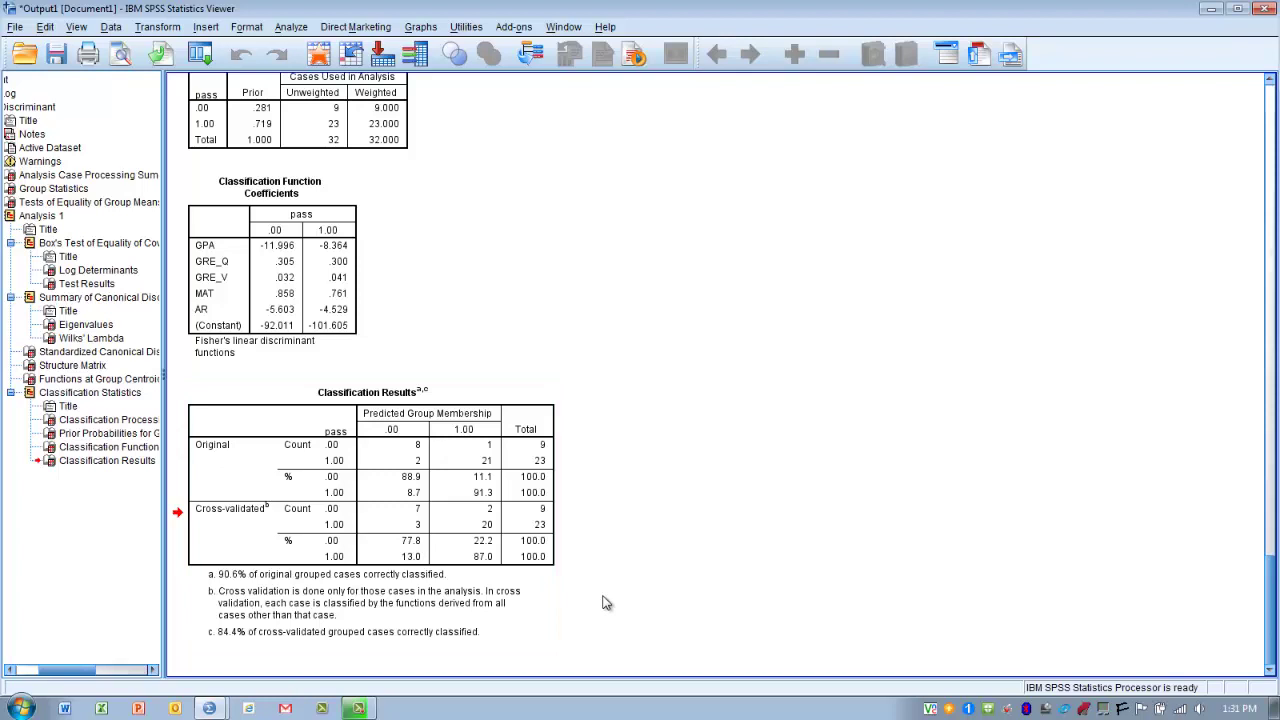